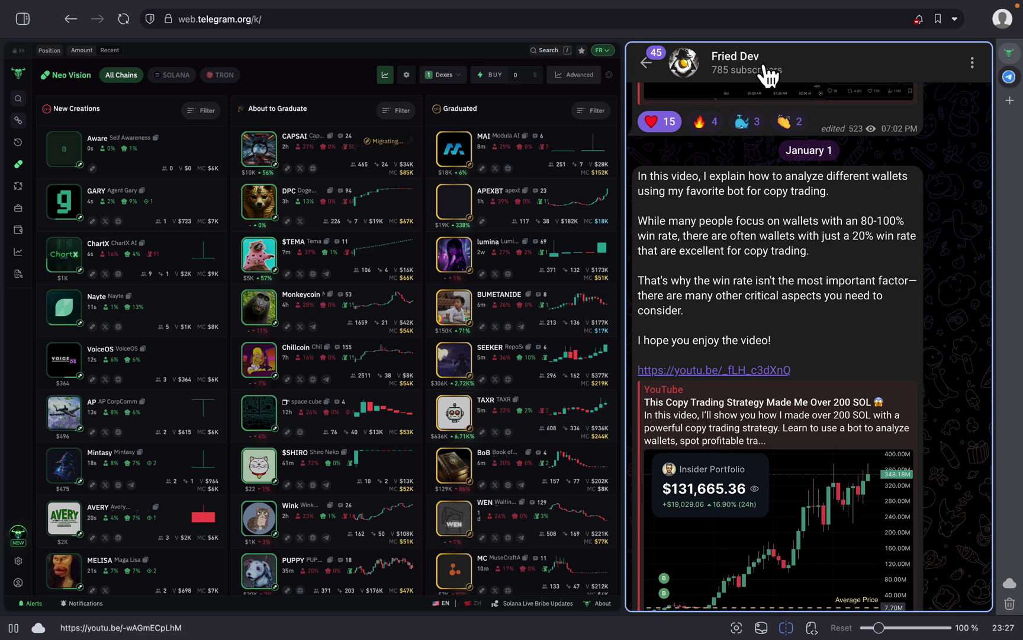
- Open the copy-trading channel's Channel Info in Telegram Web, then close it again
click(735, 71)
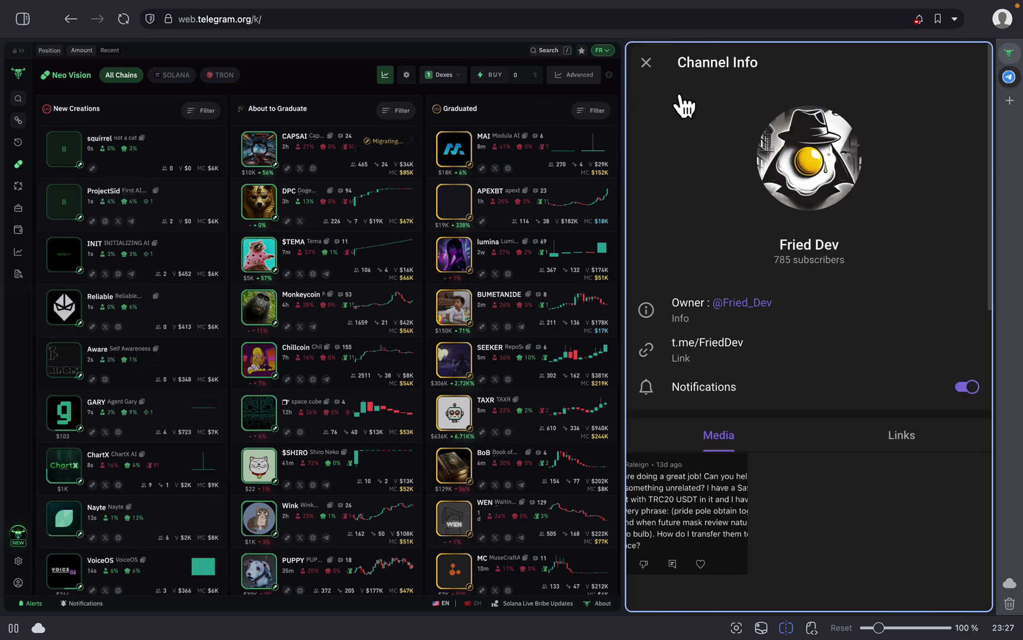
click(646, 63)
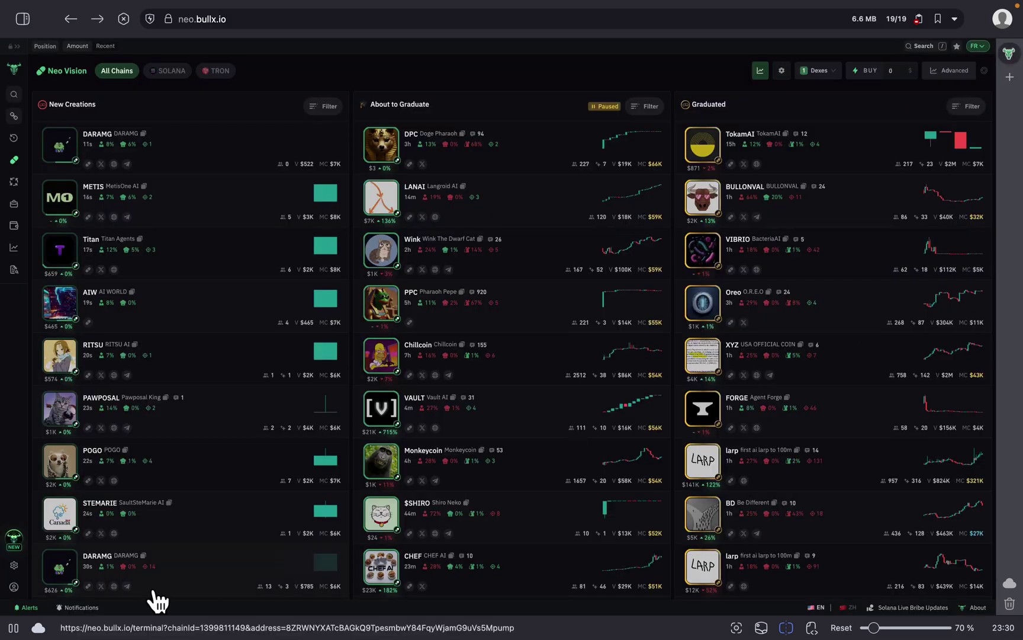
- Open the VAULT token's Order Settings and compare its sell and buy priority and bribe fees
click(427, 407)
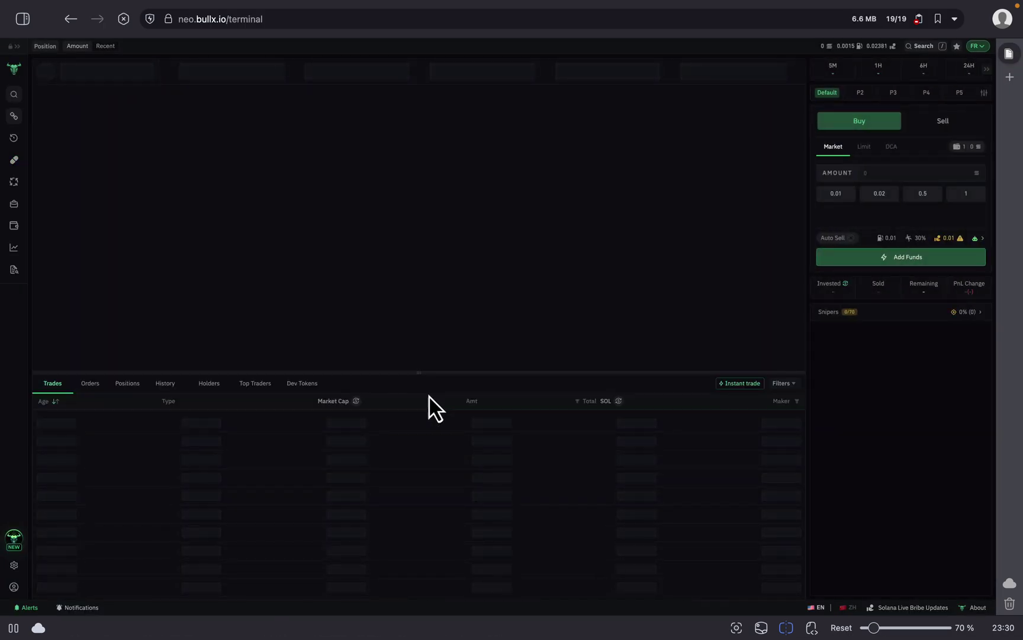
click(976, 240)
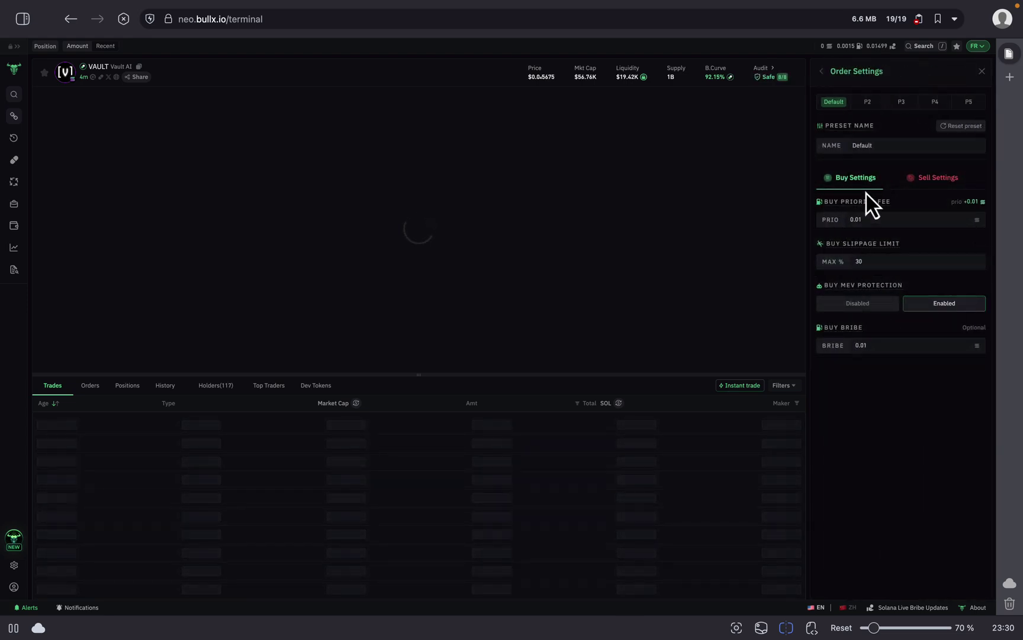
click(938, 178)
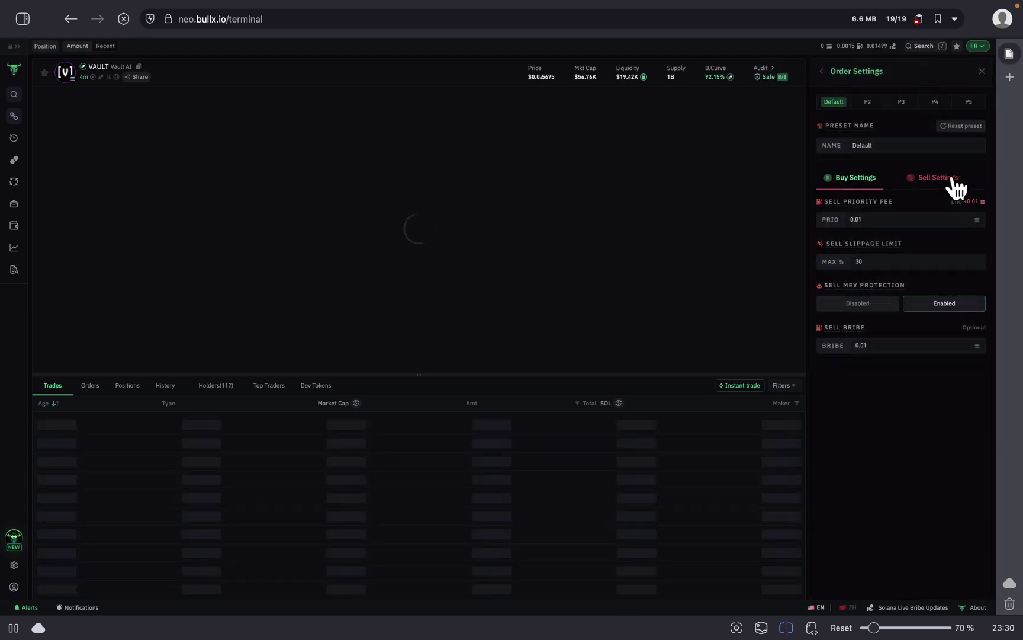
click(860, 185)
drag(826, 195, 910, 428)
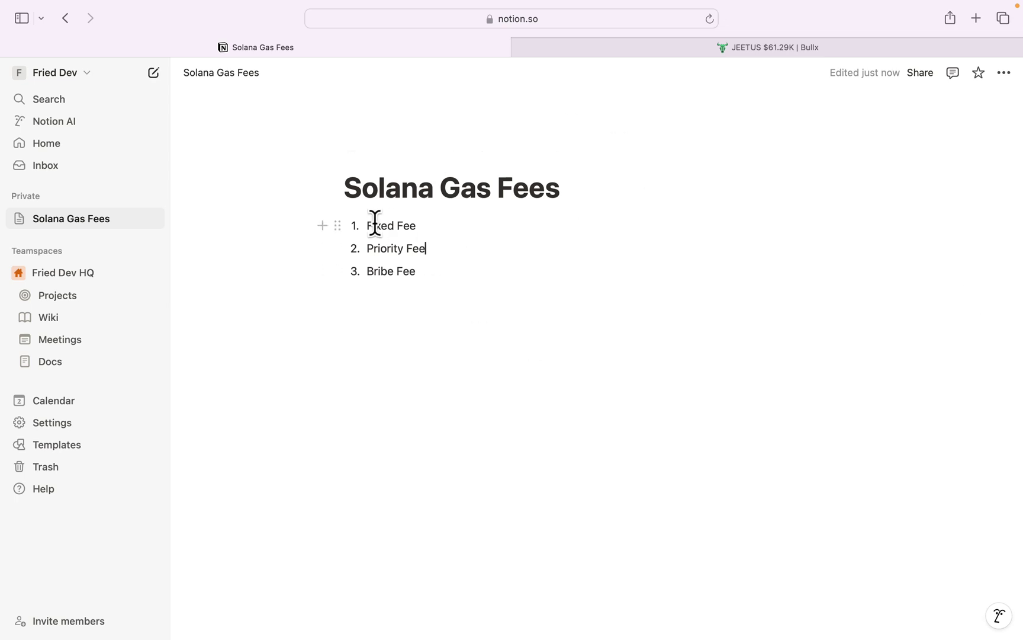
- Append an arrow and 0 to the second item so it reads 'Priority Fee → 0'
drag(365, 226, 482, 226)
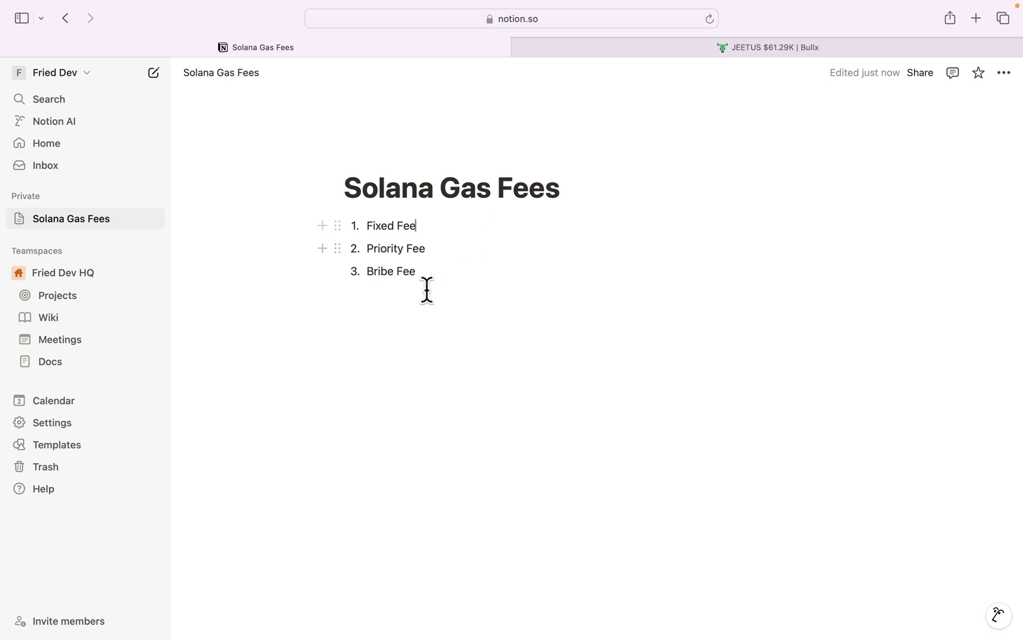
click(427, 248)
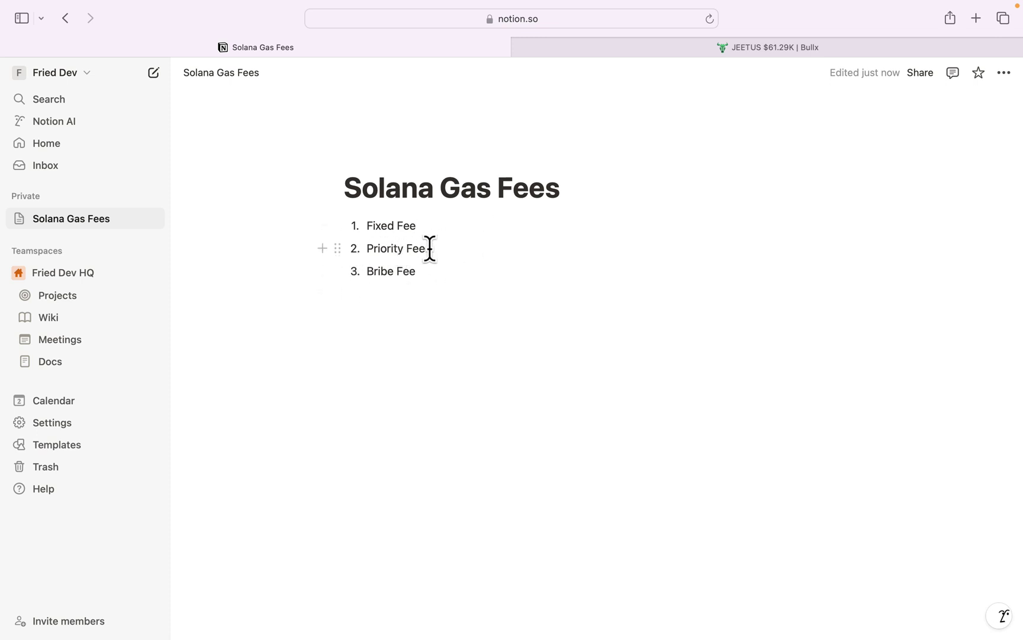
drag(427, 248, 363, 249)
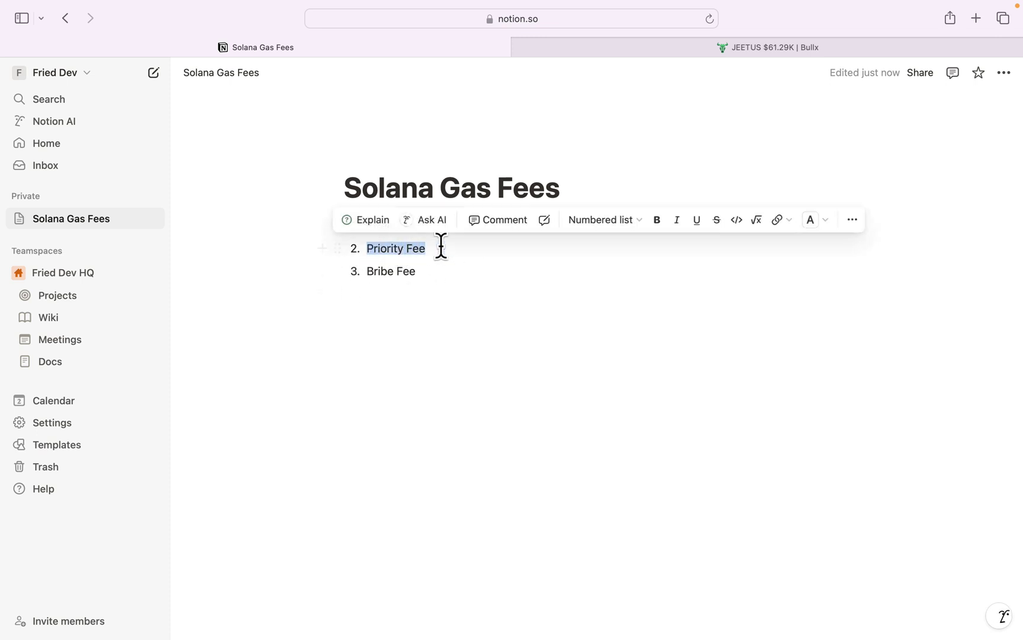
click(474, 248)
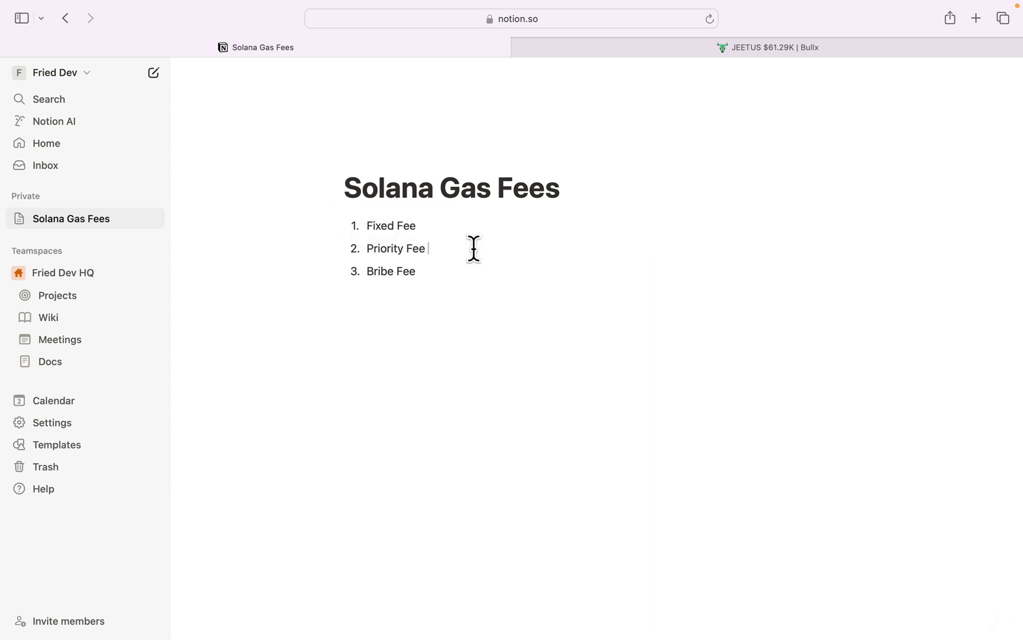
text(->)
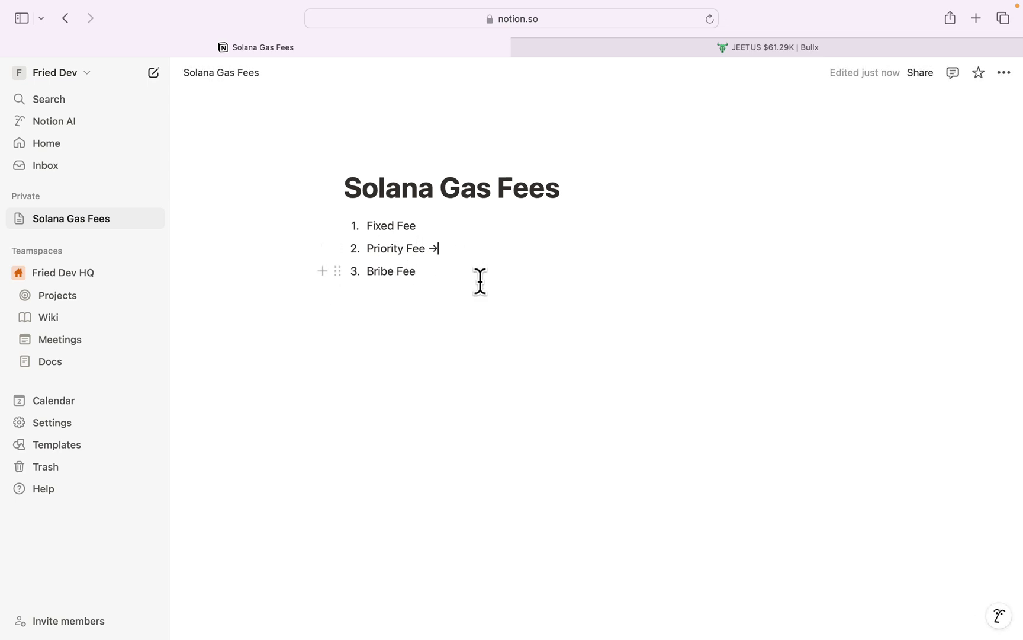
text(0)
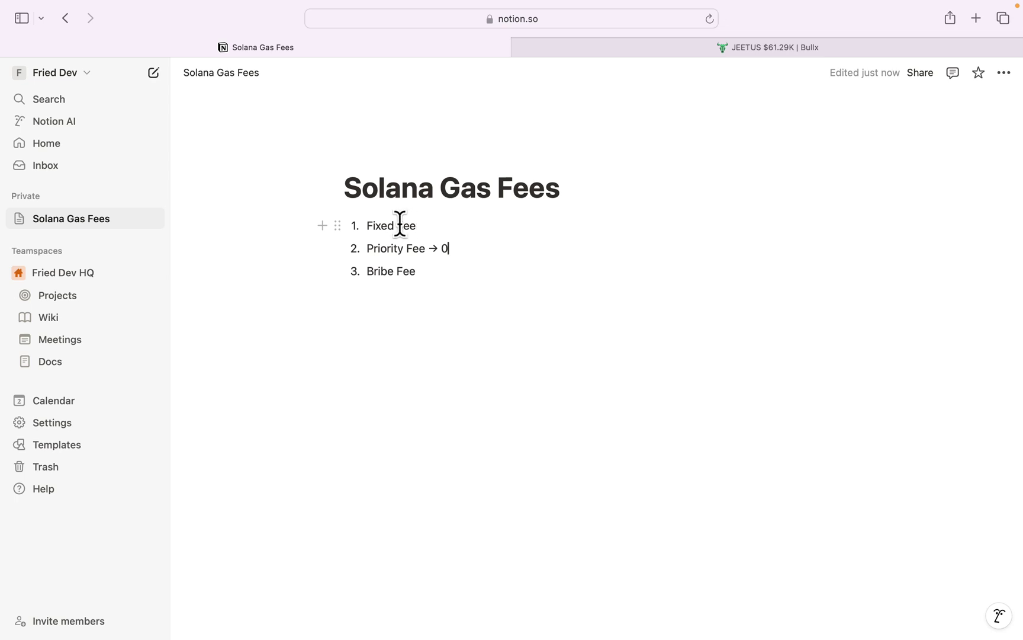
triple_click(377, 224)
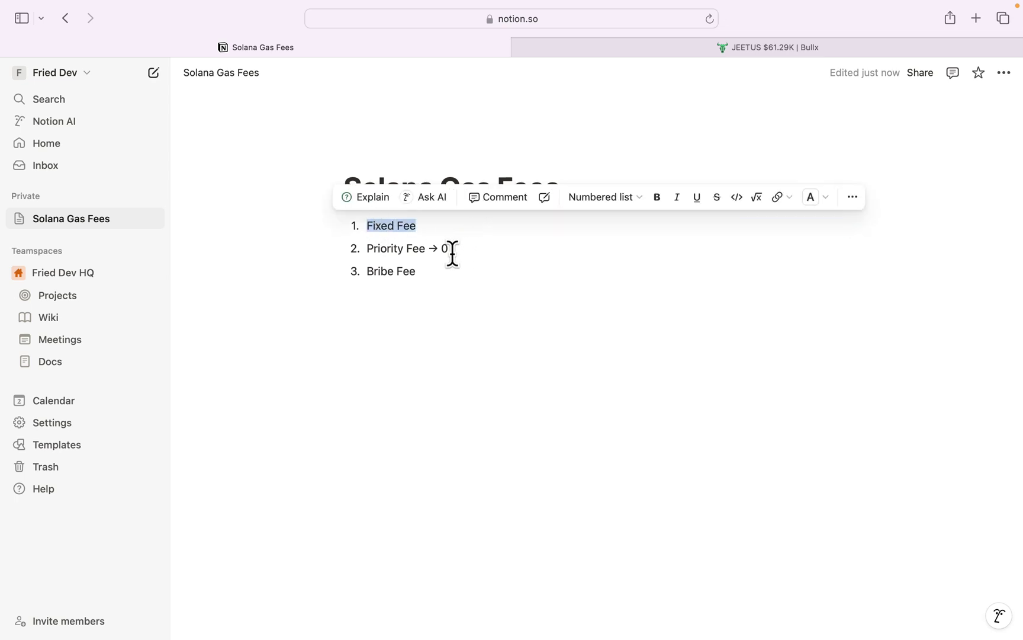
triple_click(384, 245)
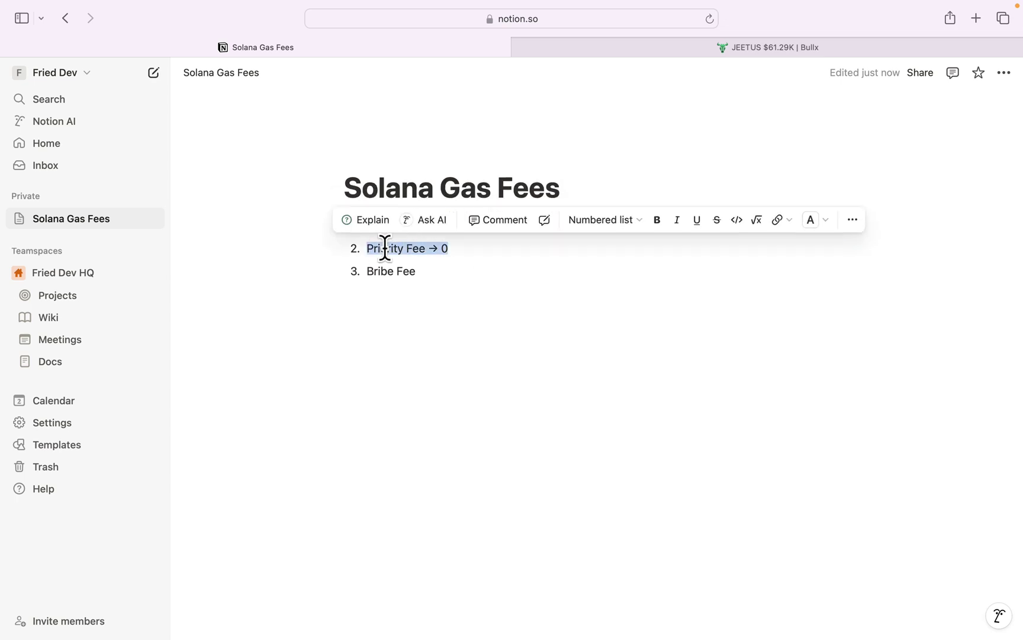
click(475, 246)
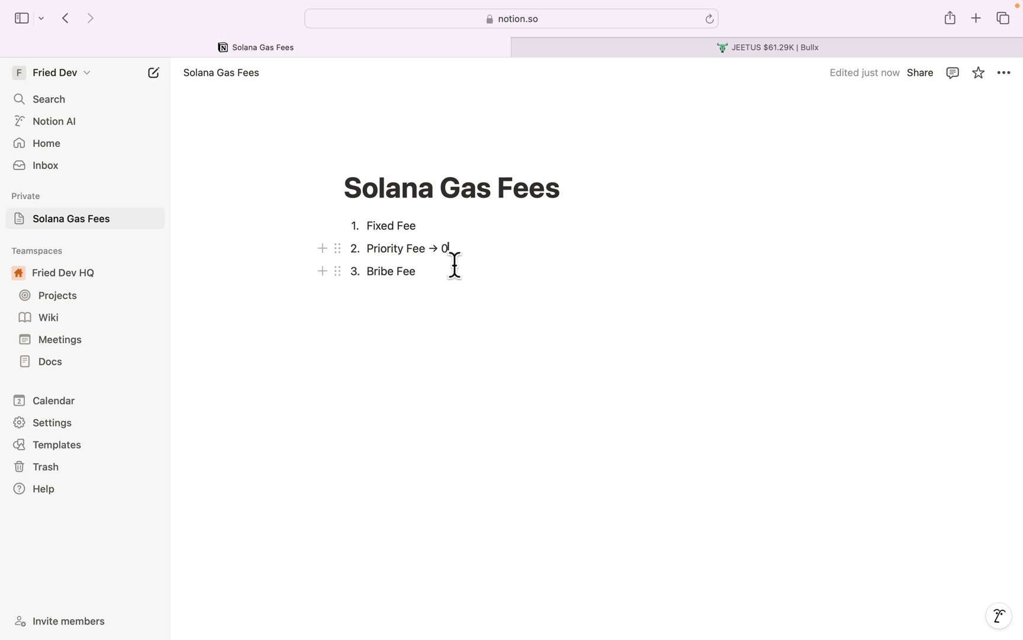
- Finish 'Bribe Fee → MEV Protection', then add plain 'Slippage' and '1$' lines below the list
text(->)
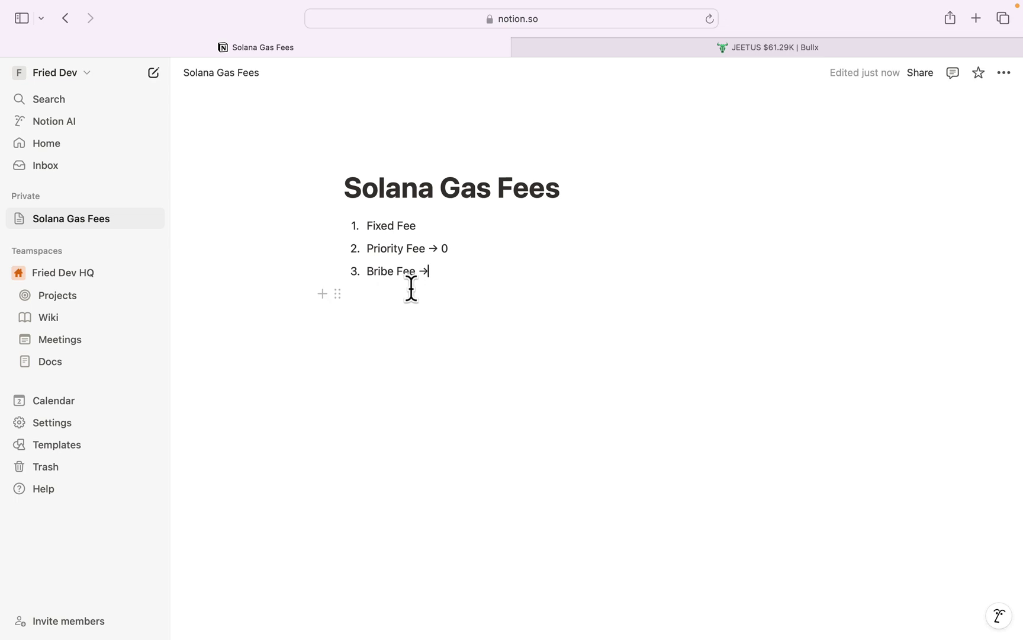
text( M)
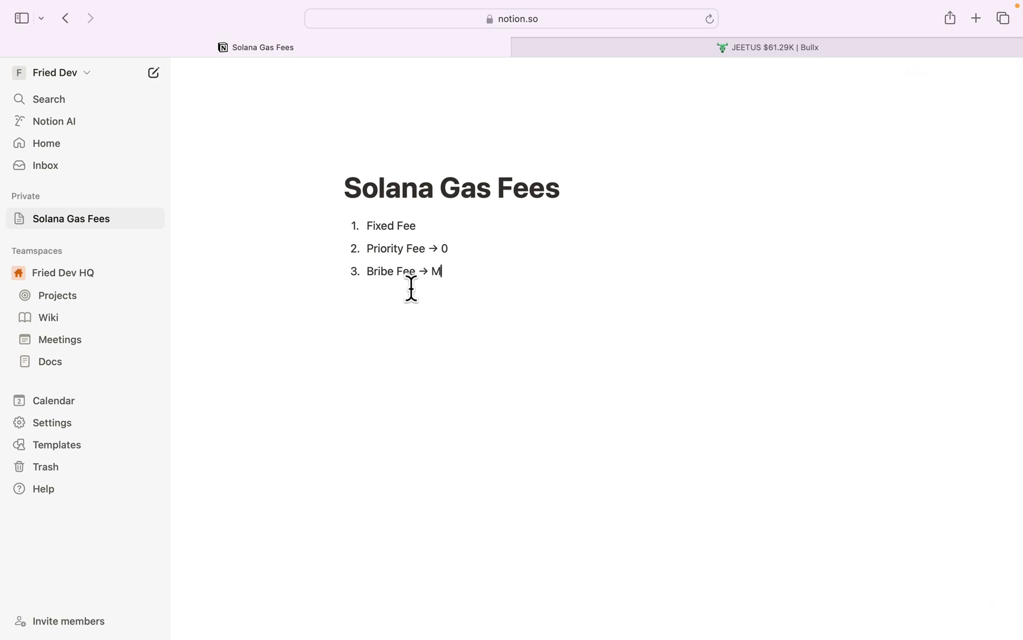
text(EV Protection)
key(Return)
key(Return)
key(Return)
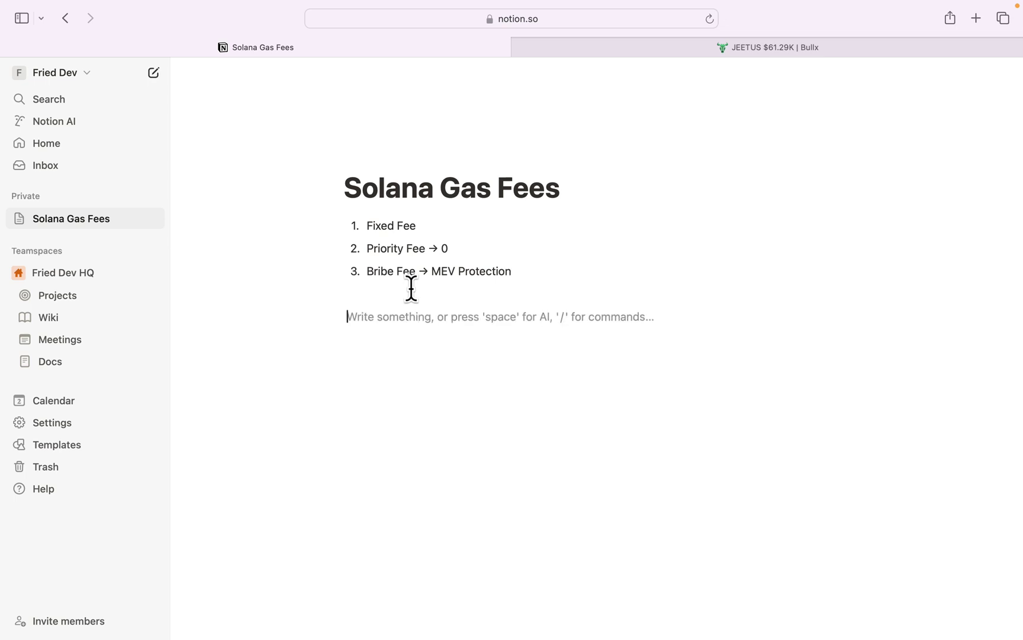
text(Slippage)
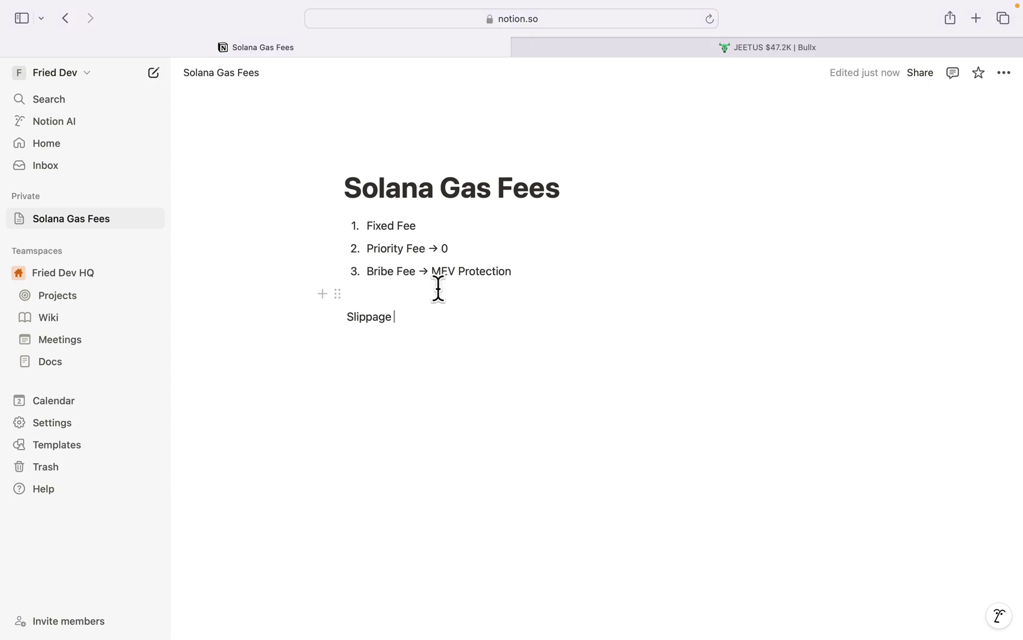
key(Return)
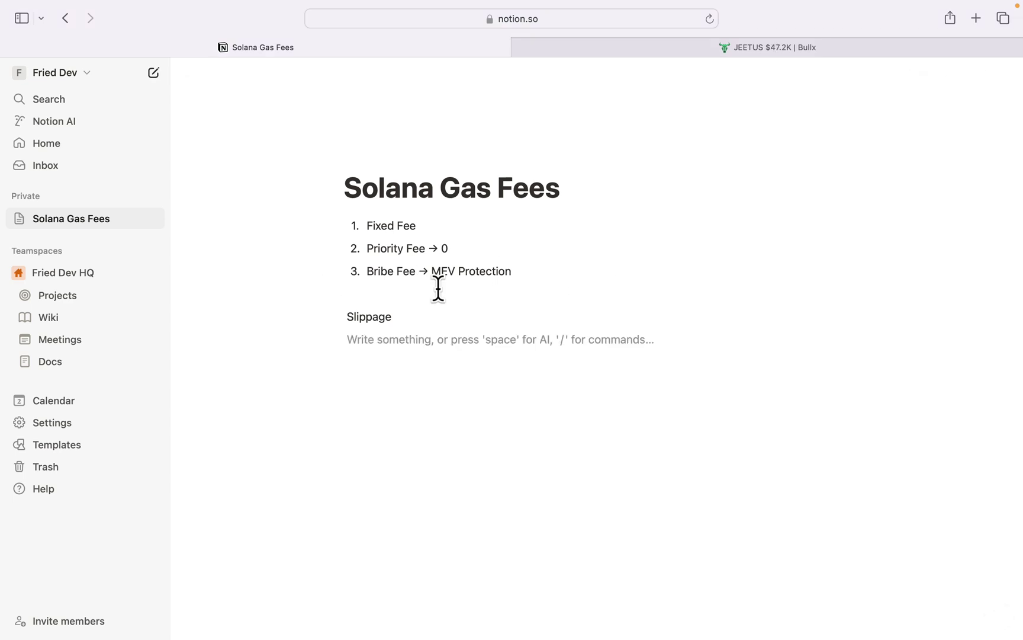
text(1$)
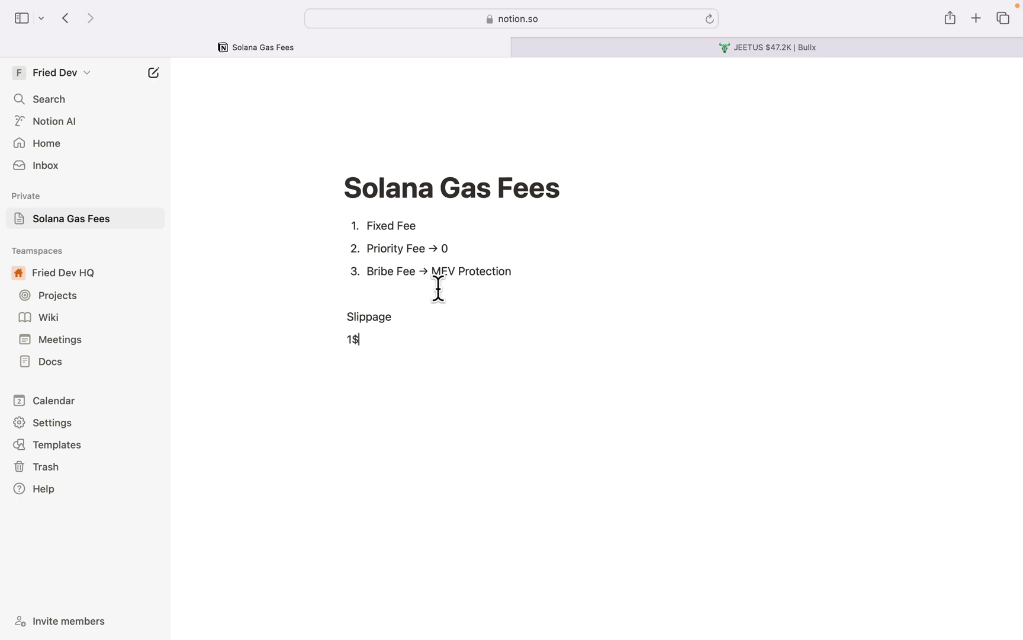
key(Return)
key(Return)
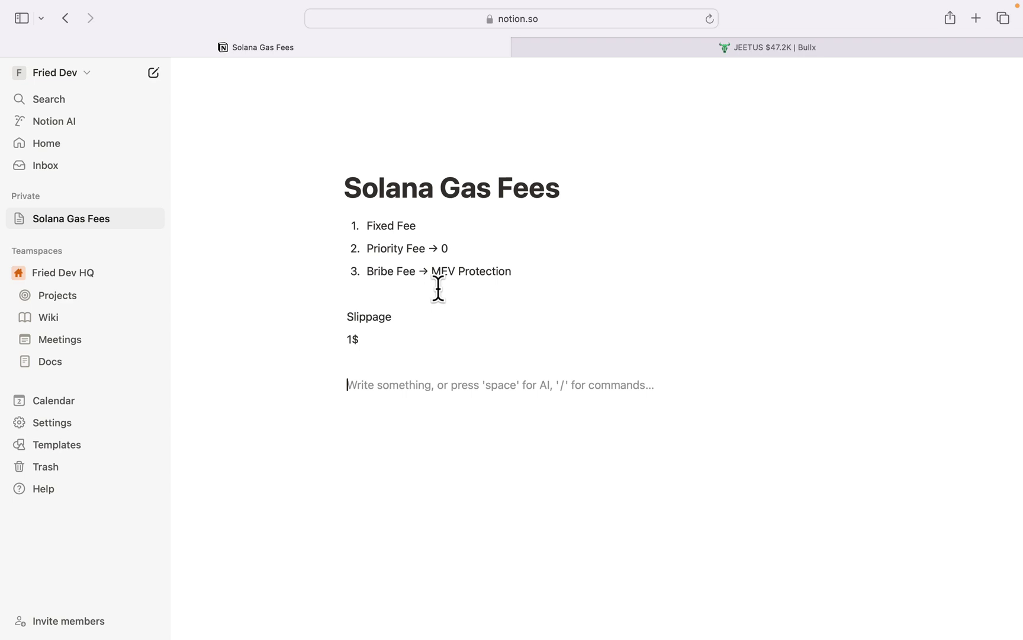
- Type 'Mempool' on a new line below '1$', separated by a blank line
text(Mem)
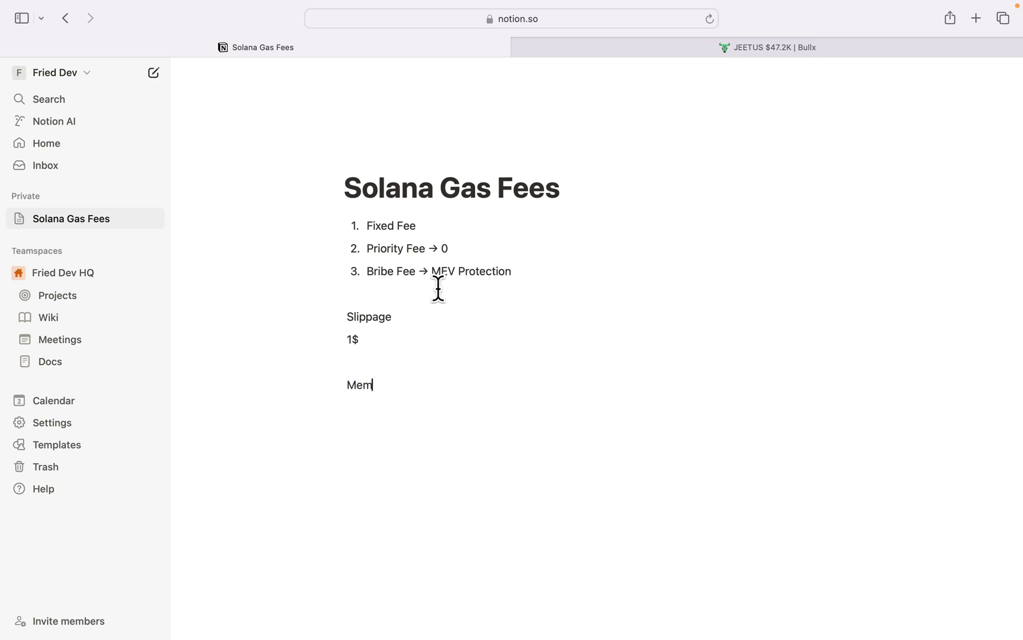
text(pool)
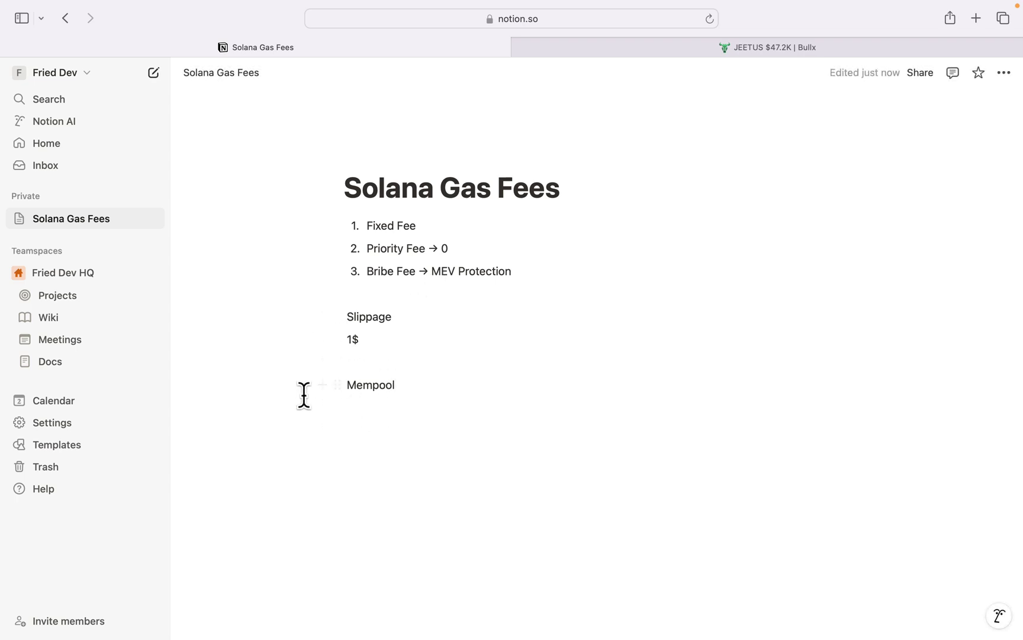
drag(453, 248, 365, 247)
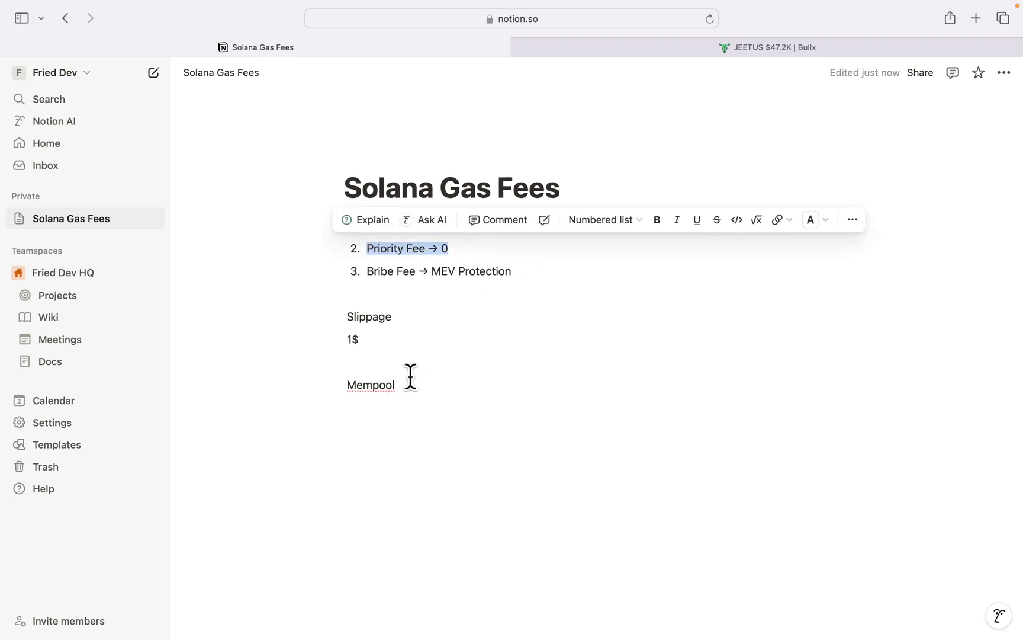
click(369, 339)
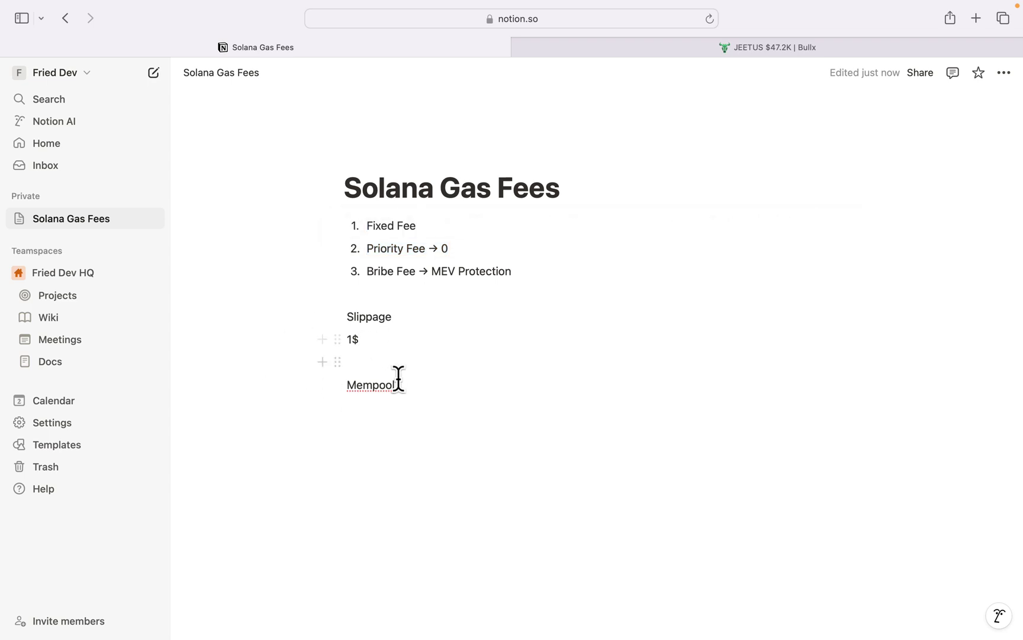
double_click(366, 386)
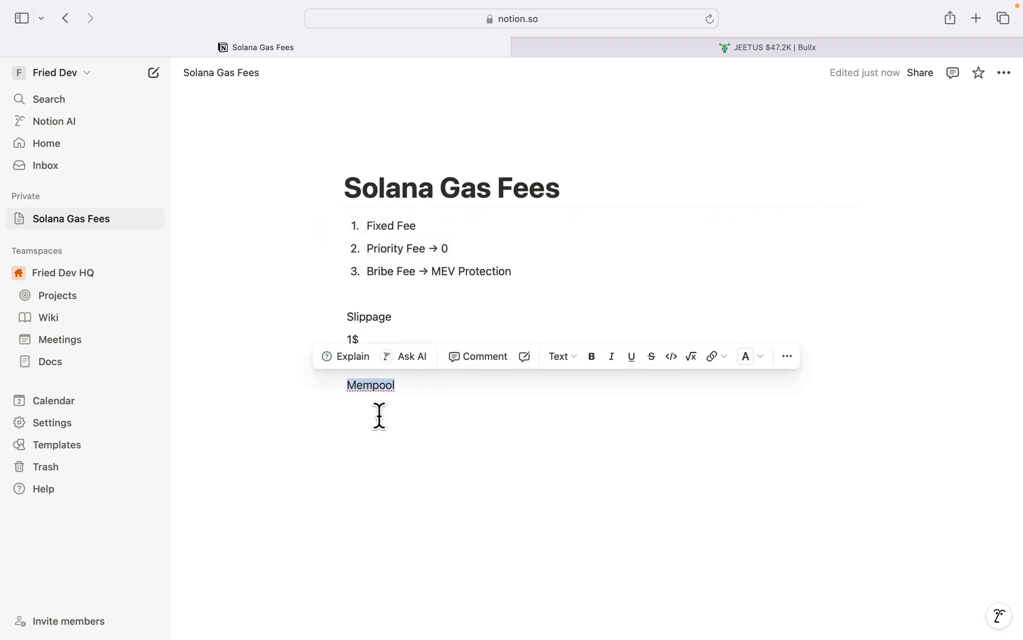
click(402, 385)
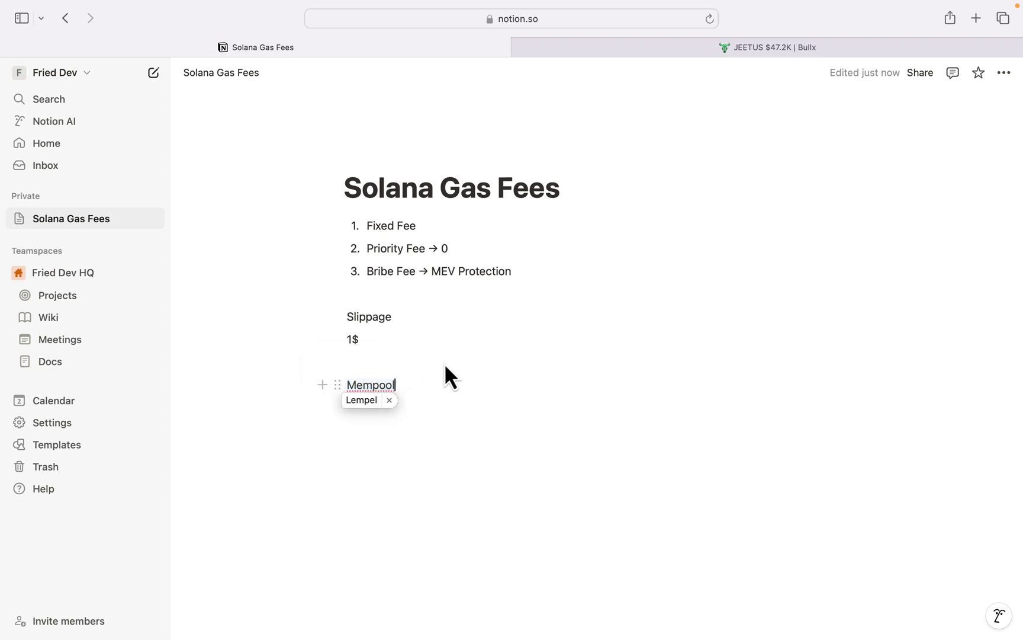
click(412, 316)
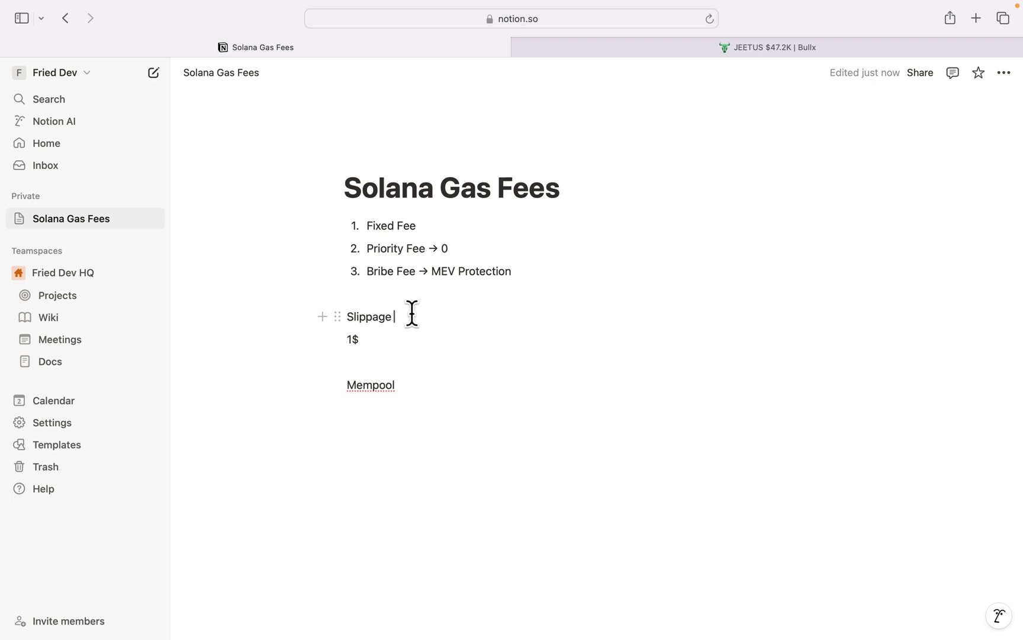
- Write the slippage value after 'Slippage →' and complete the dollar line as '1$ → 1.3$'
text(-> )
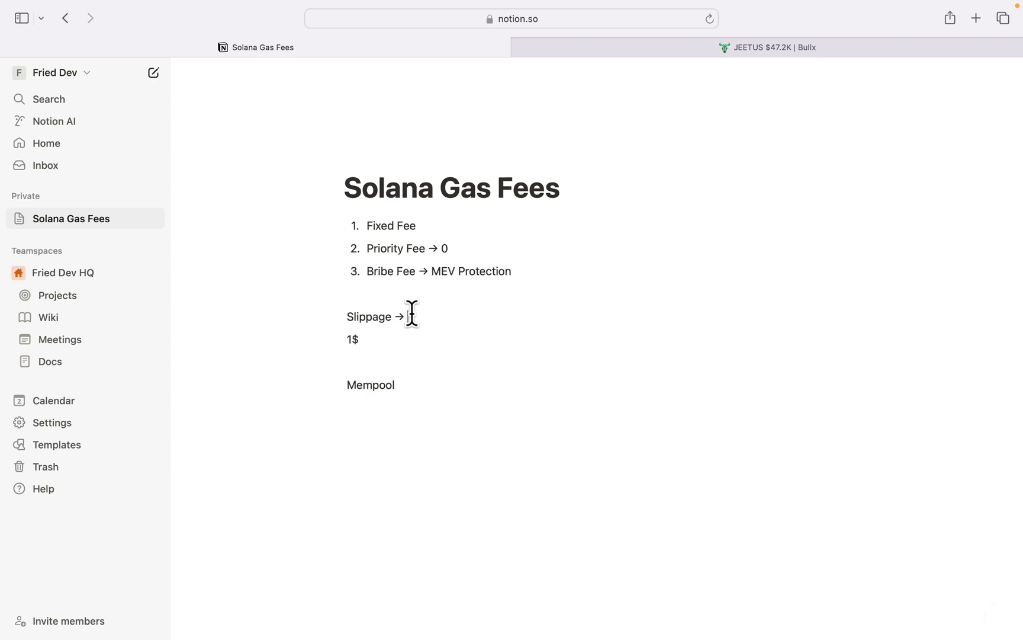
text(10)
text(%)
click(393, 341)
text(->)
text( 0.7)
key(BackSpace)
key(BackSpace)
key(BackSpace)
text(1.3$)
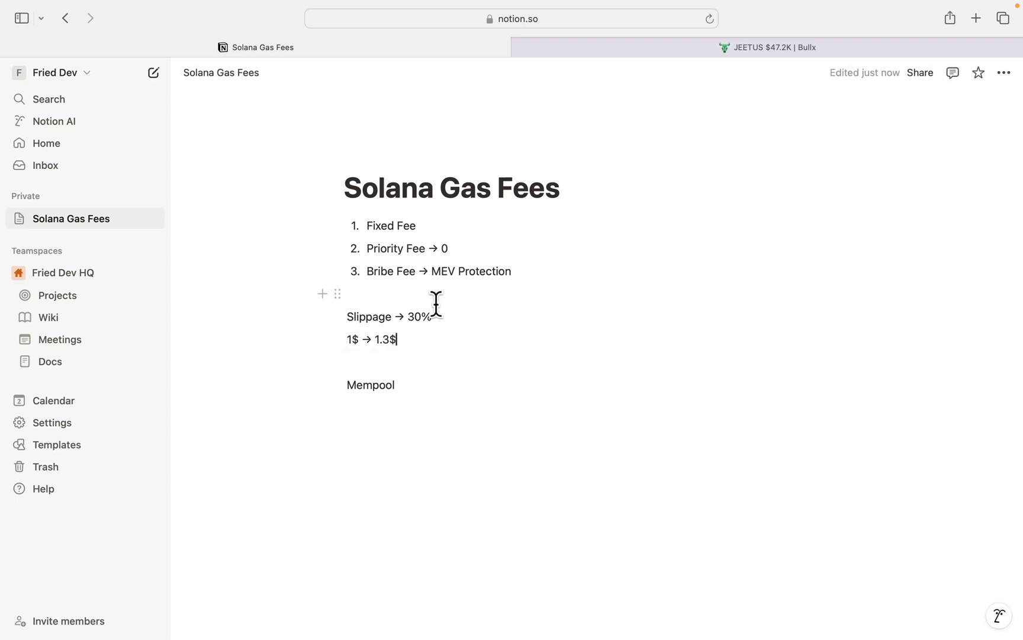
- Highlight the 30% slippage value on the Slippage line
drag(432, 316, 342, 328)
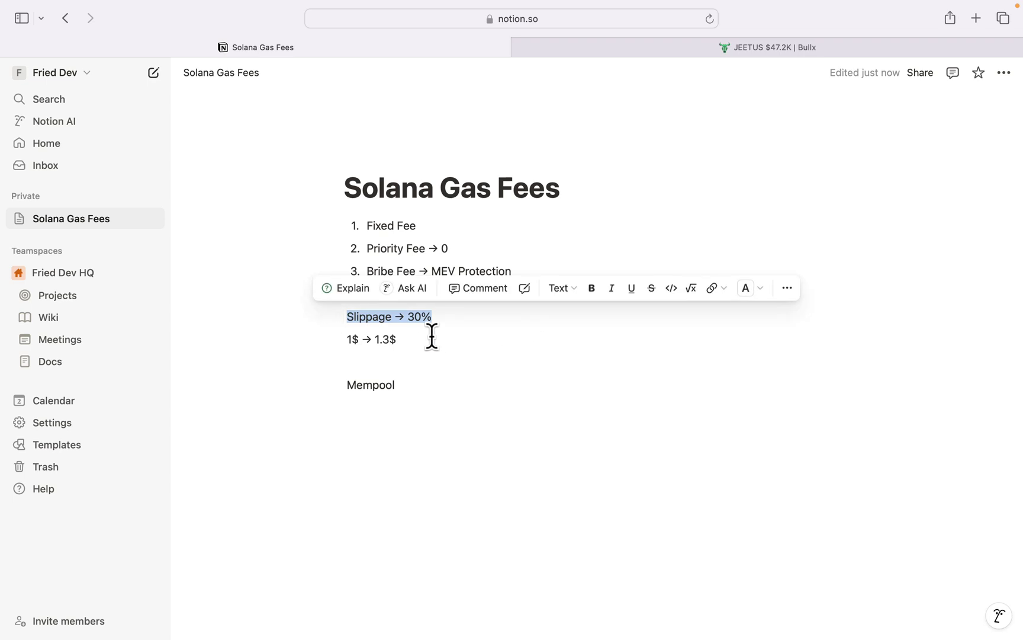
double_click(413, 317)
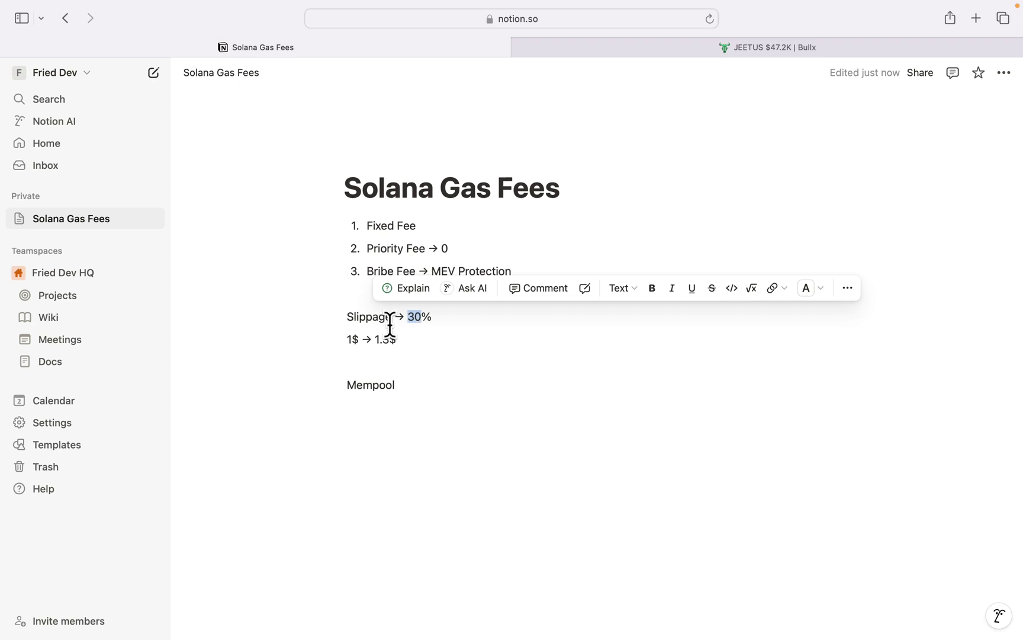
mouse_move(408, 317)
mouse_down()
mouse_move(425, 315)
mouse_move(416, 312)
mouse_up()
drag(417, 313, 422, 317)
click(463, 336)
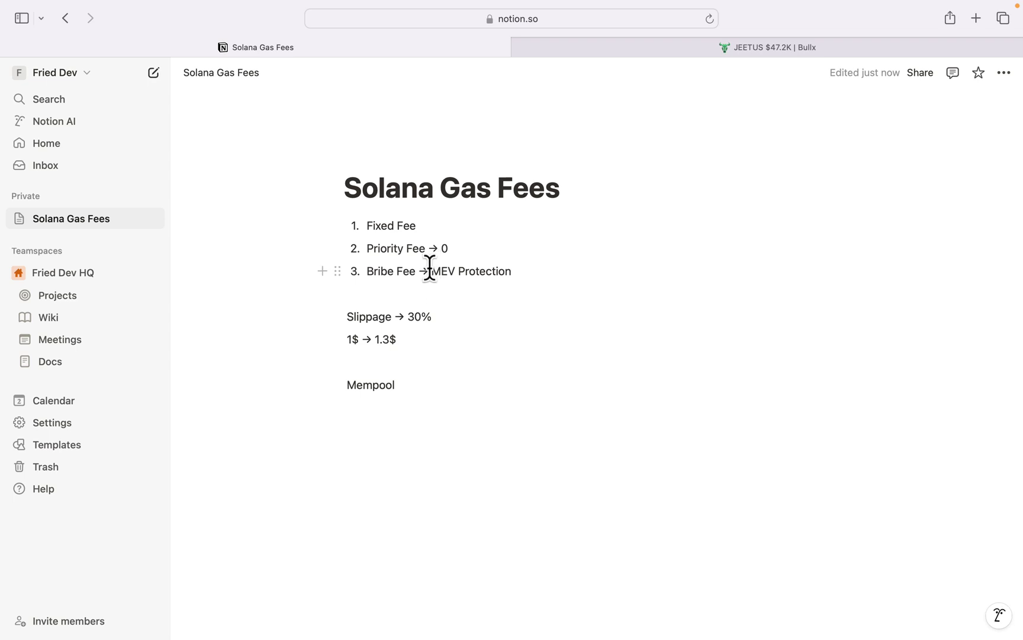
drag(429, 270, 456, 270)
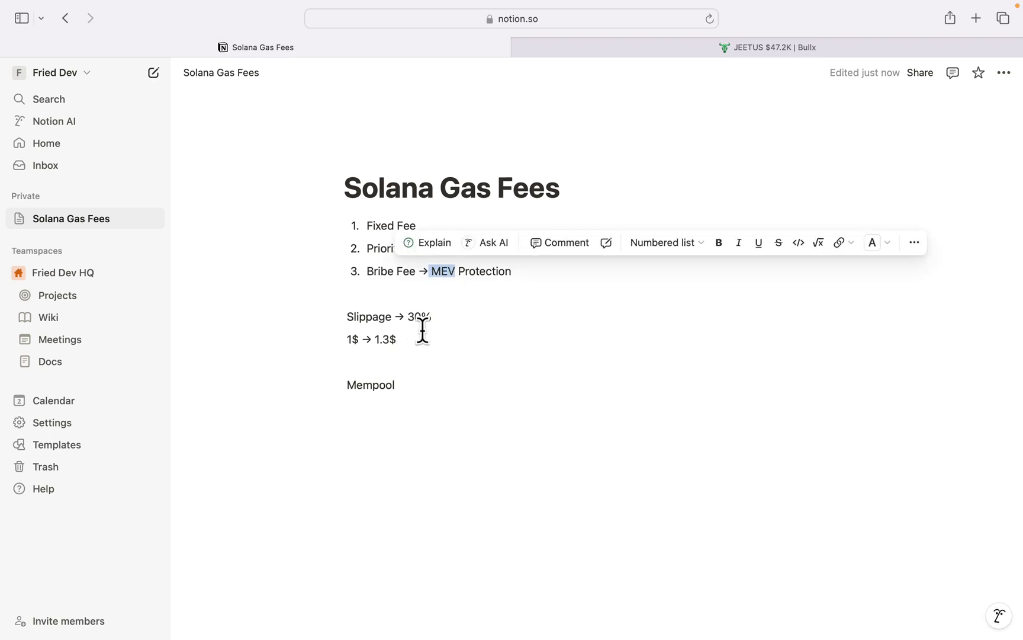
click(445, 321)
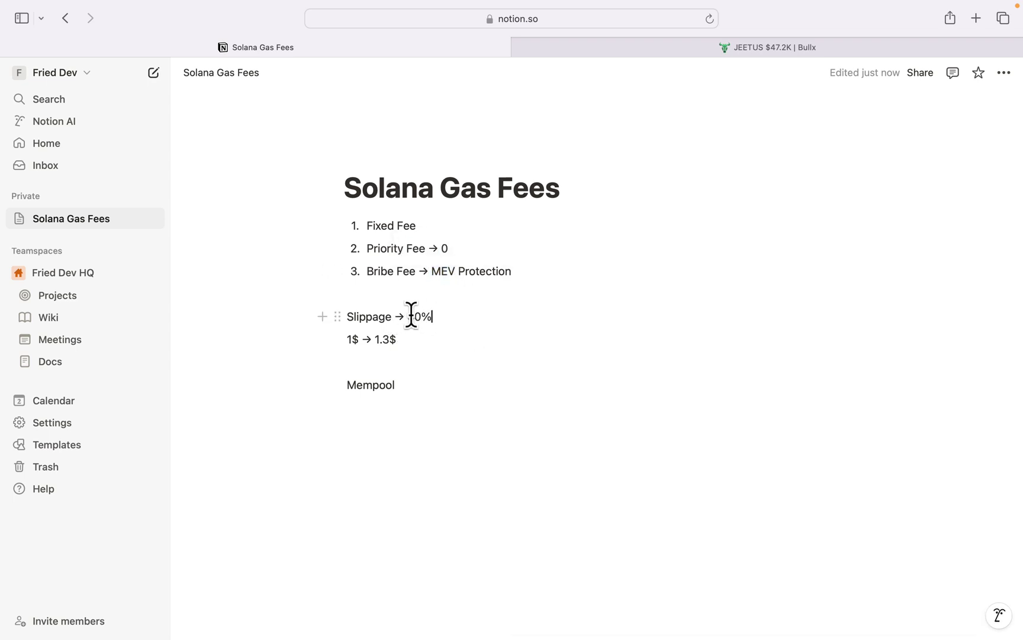
mouse_move(411, 315)
mouse_down()
mouse_move(402, 315)
mouse_move(418, 315)
mouse_up()
click(418, 315)
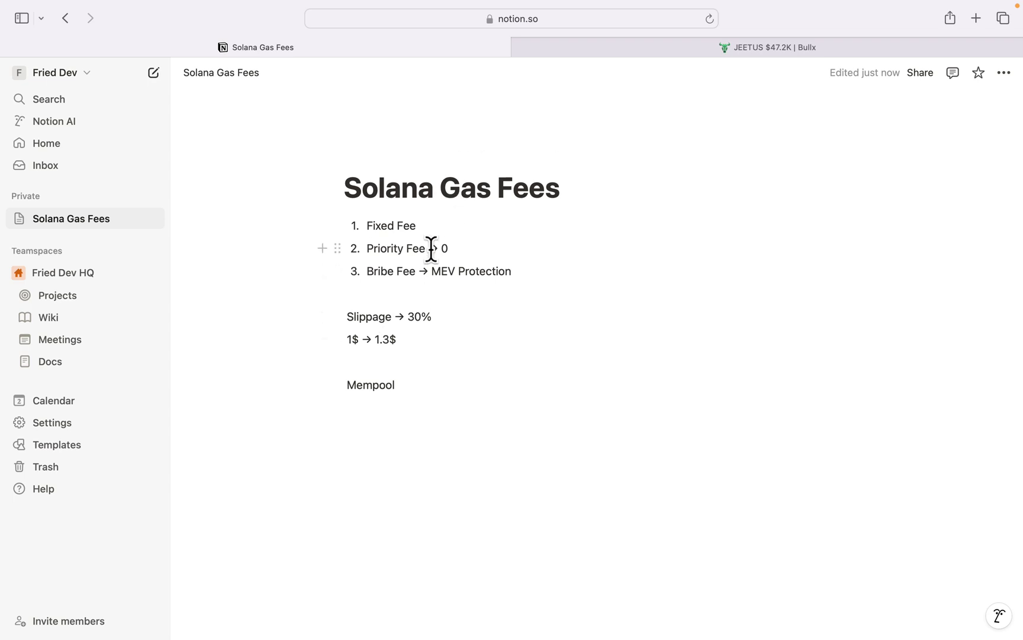
drag(357, 247, 457, 248)
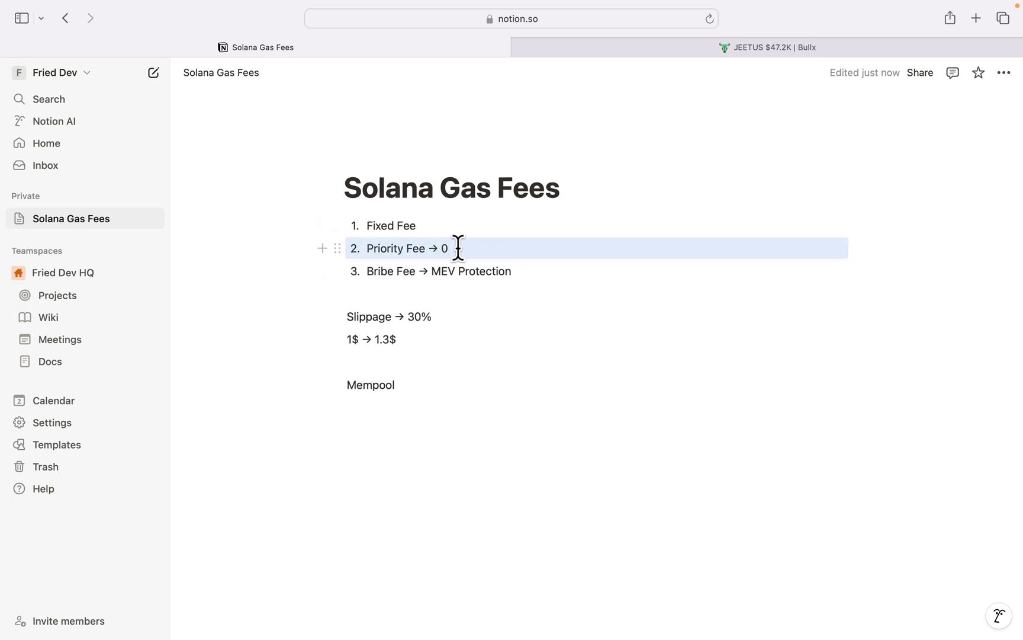
click(460, 248)
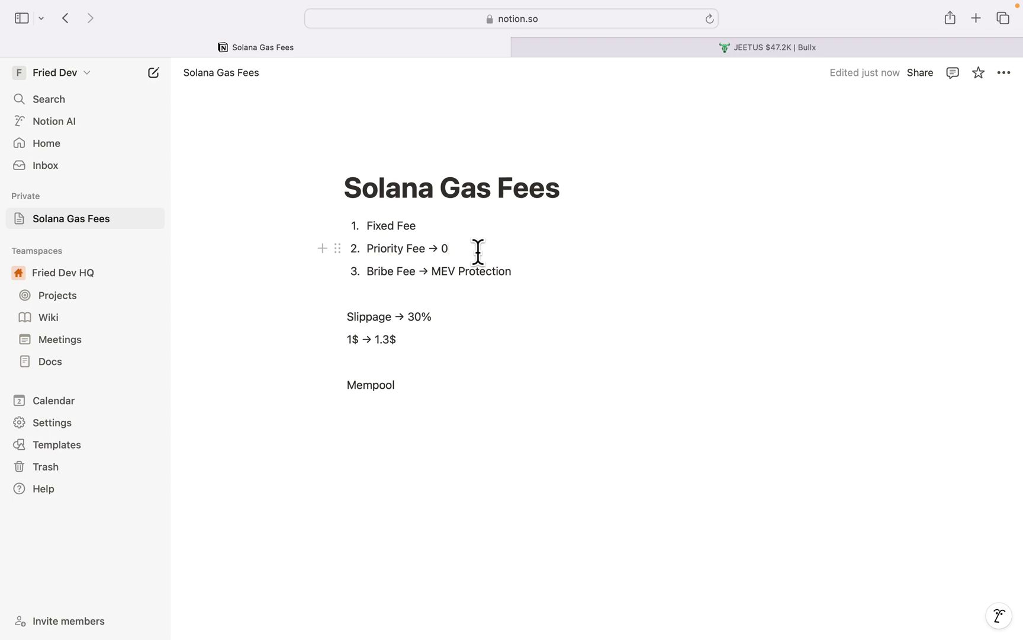
double_click(375, 315)
double_click(411, 317)
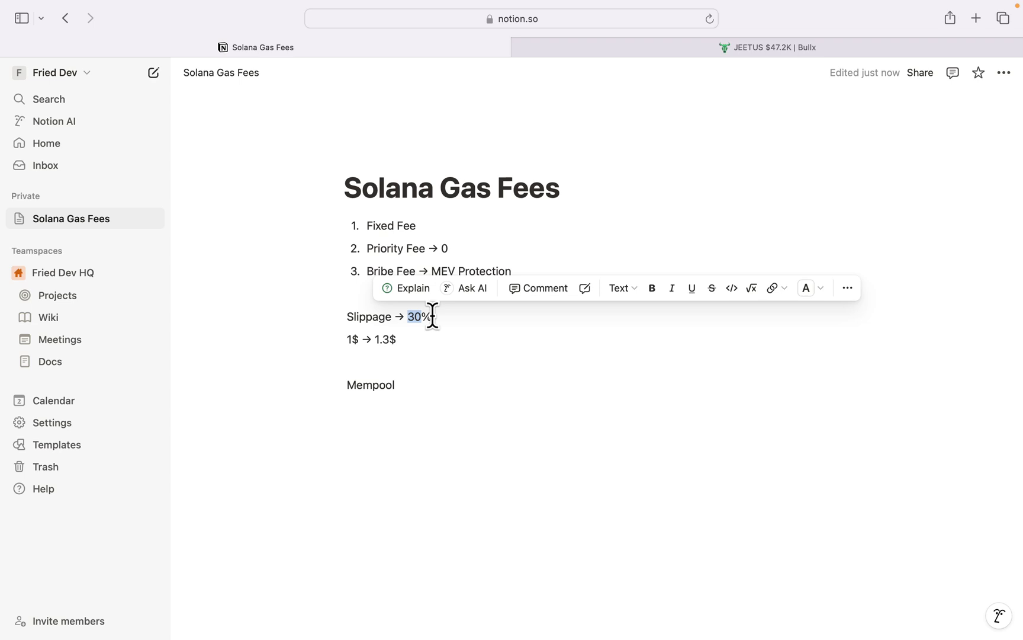
click(468, 318)
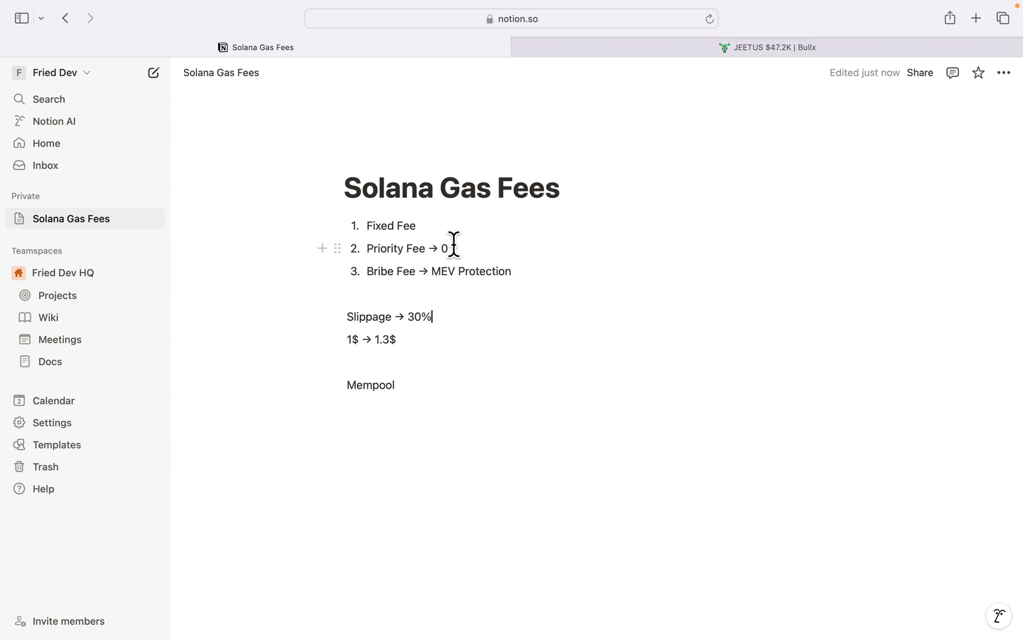
drag(453, 244, 364, 247)
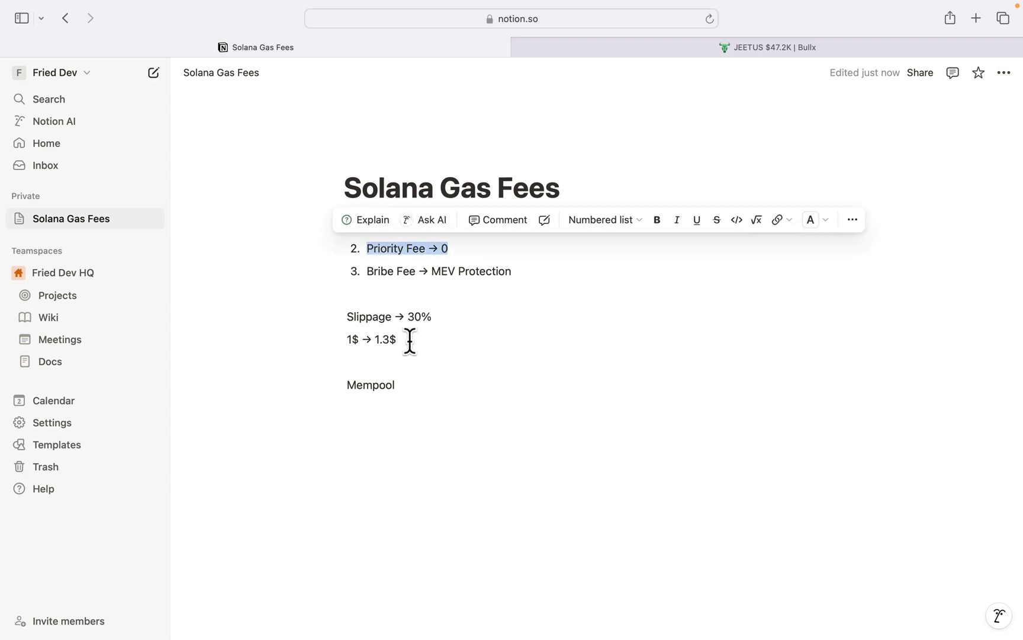
click(485, 317)
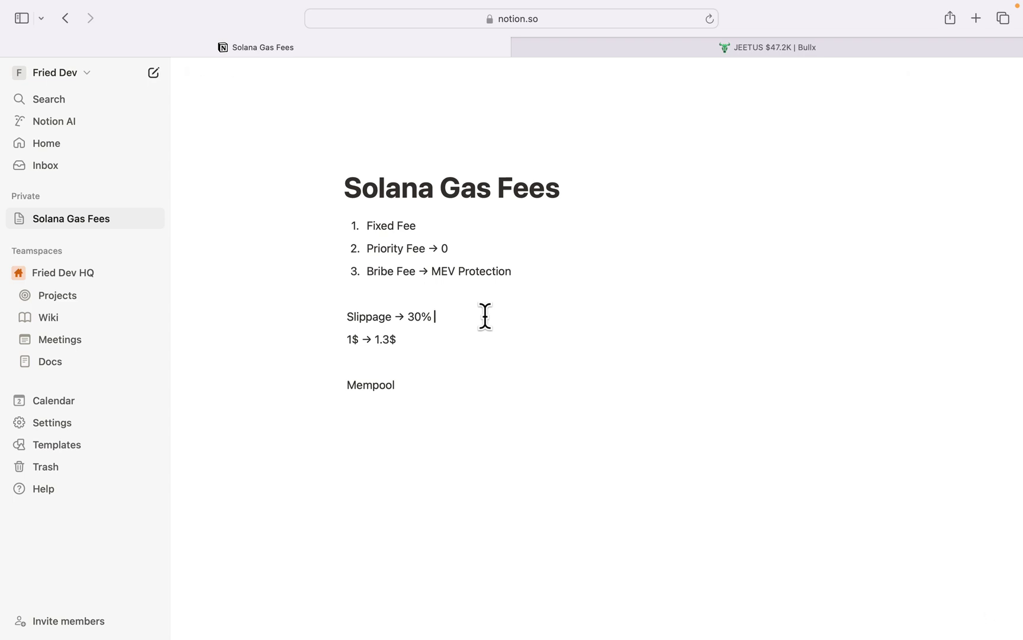
- Append 'Increase' after 'Slippage → 30%', then highlight the 30 and Slippage words
text(Increase)
double_click(409, 311)
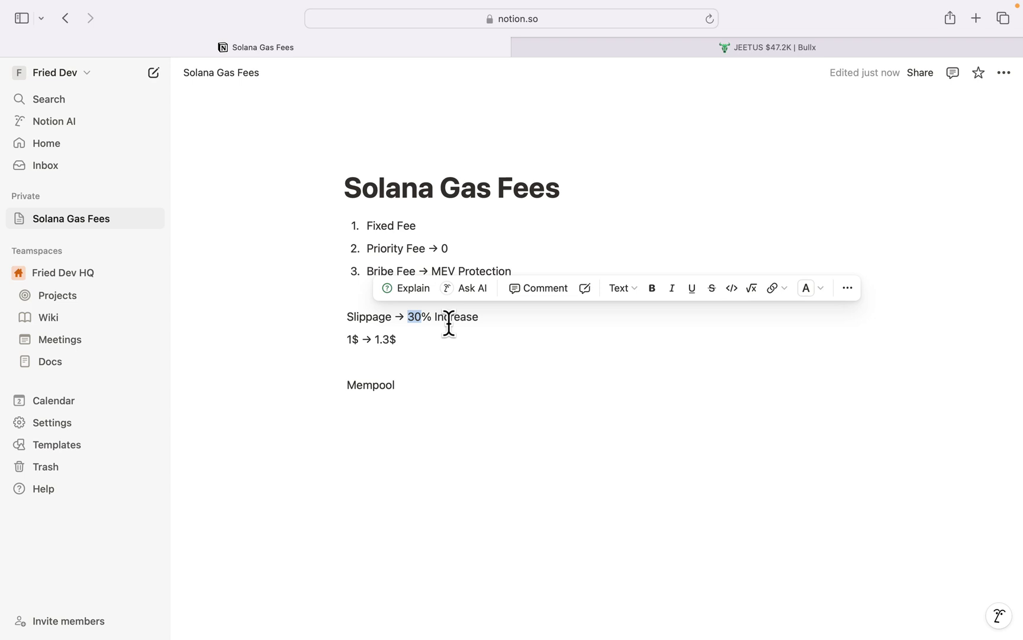
double_click(361, 316)
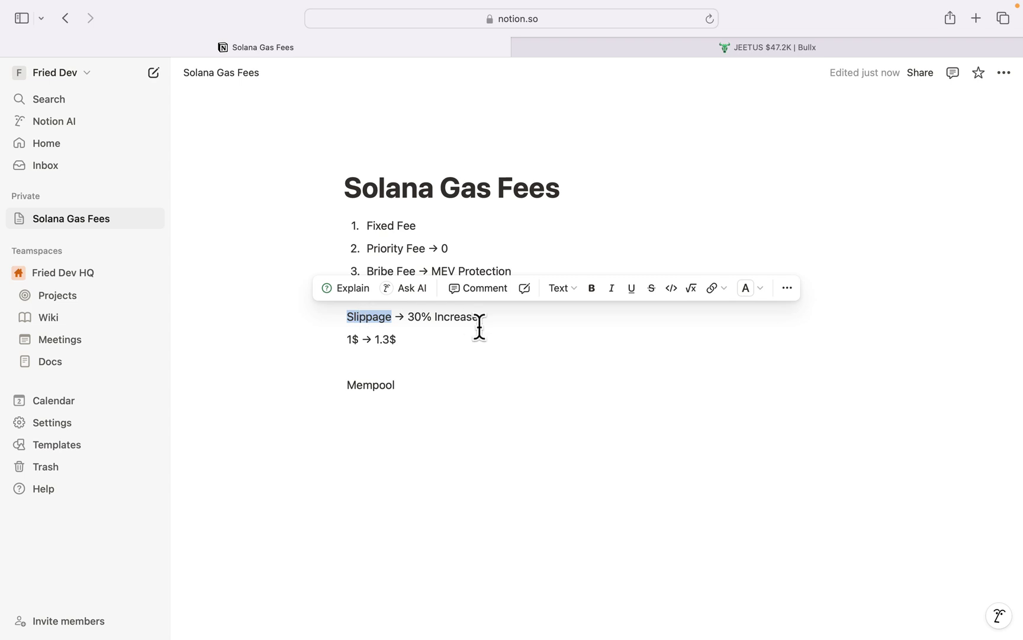
double_click(414, 317)
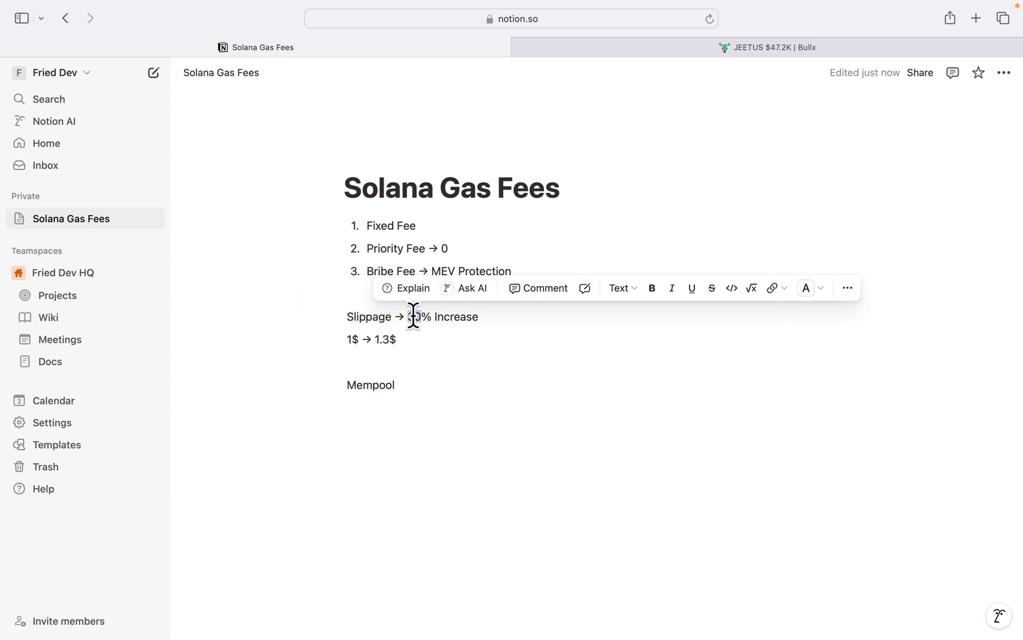
click(392, 337)
- Highlight the 1.3 and $ values on the '1$ → 1.3$' line and the Priority Fee item
drag(409, 340, 355, 341)
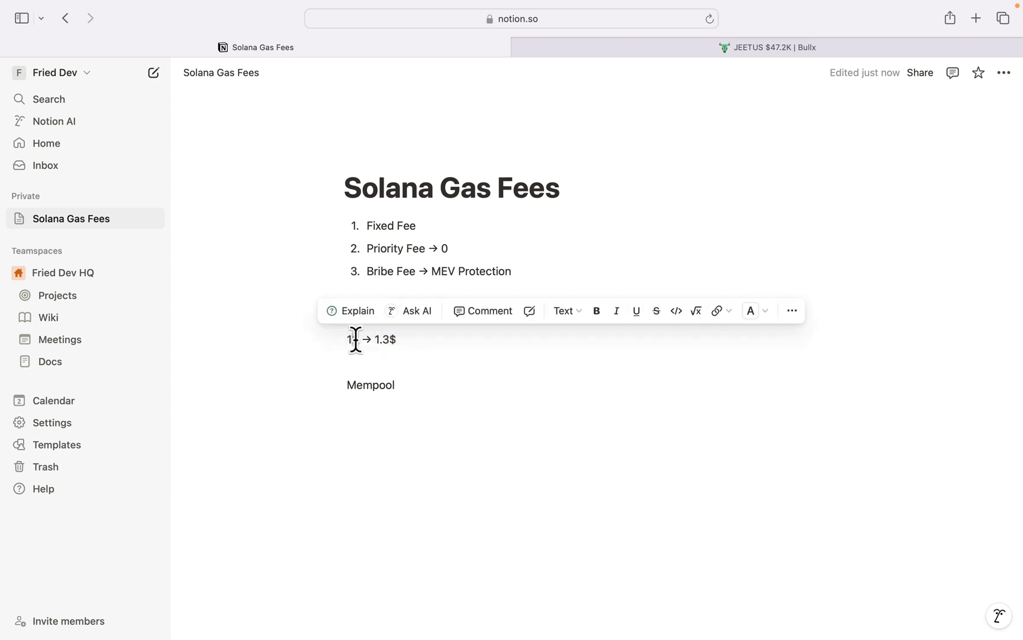
click(455, 247)
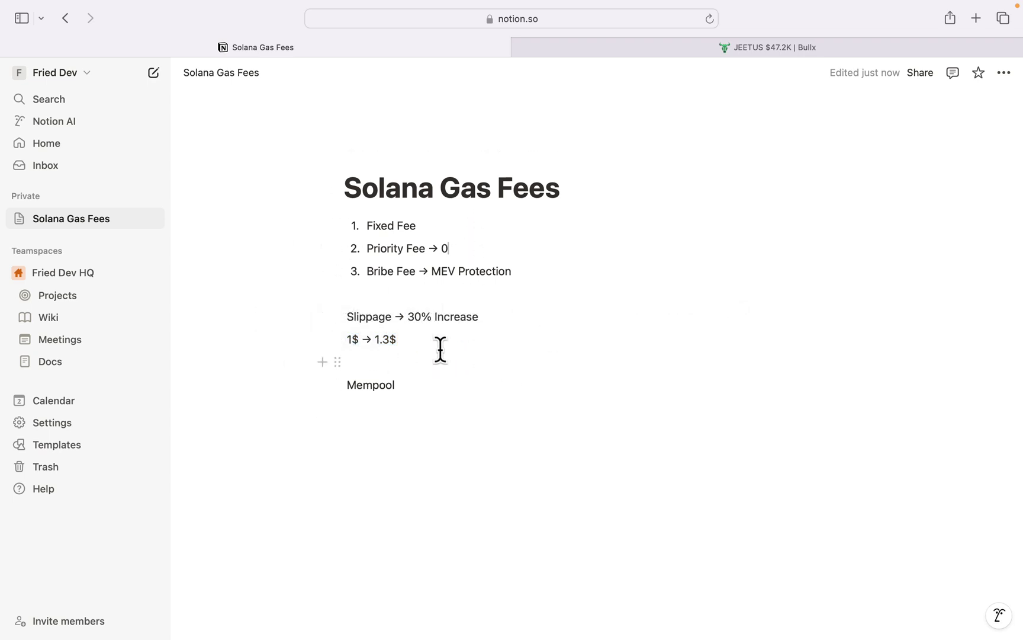
triple_click(398, 248)
click(395, 339)
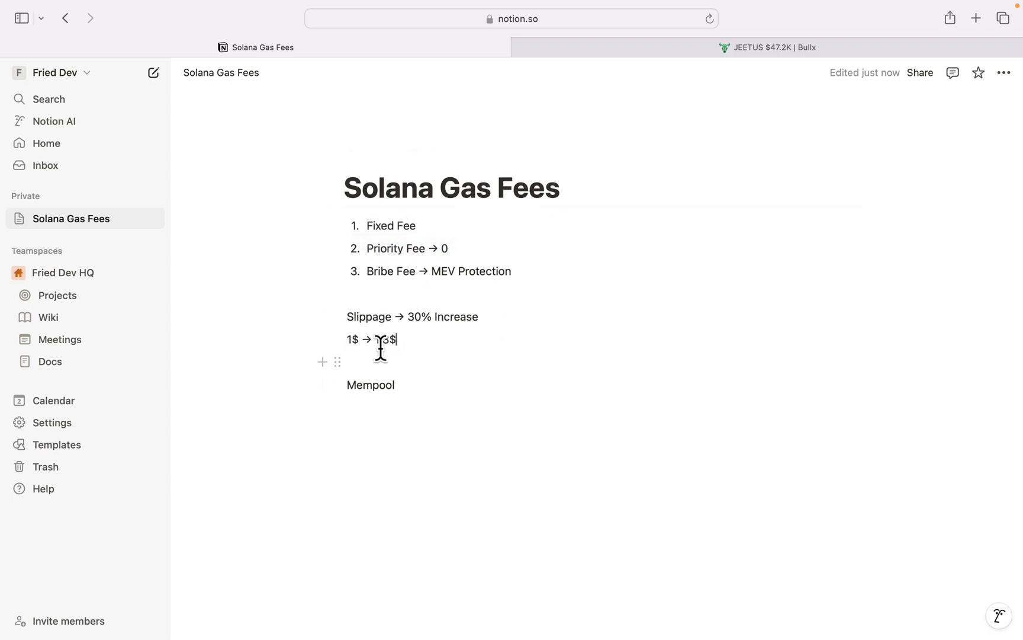
double_click(392, 340)
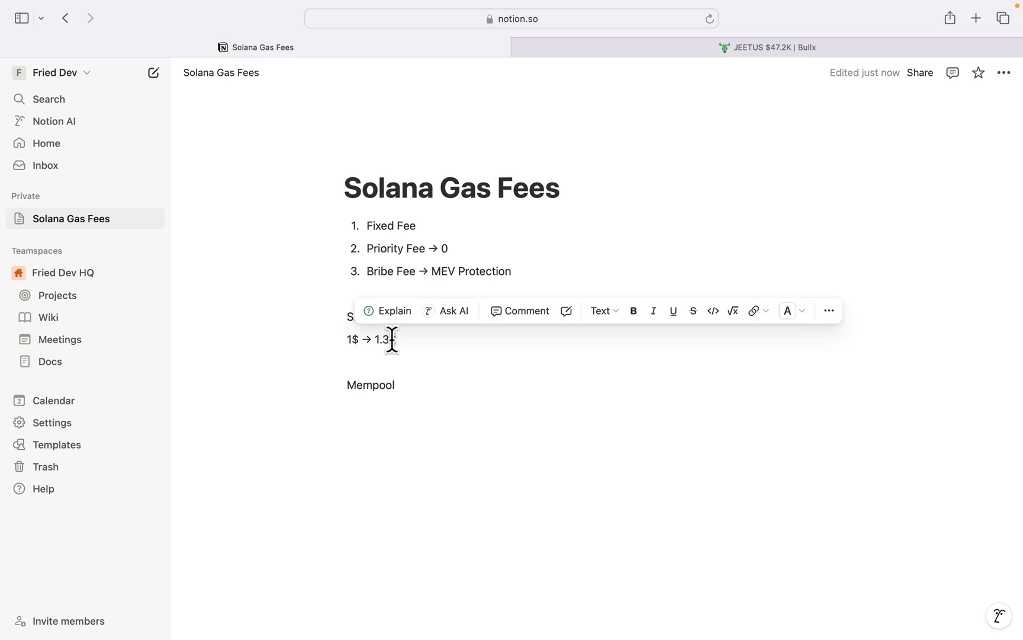
click(395, 342)
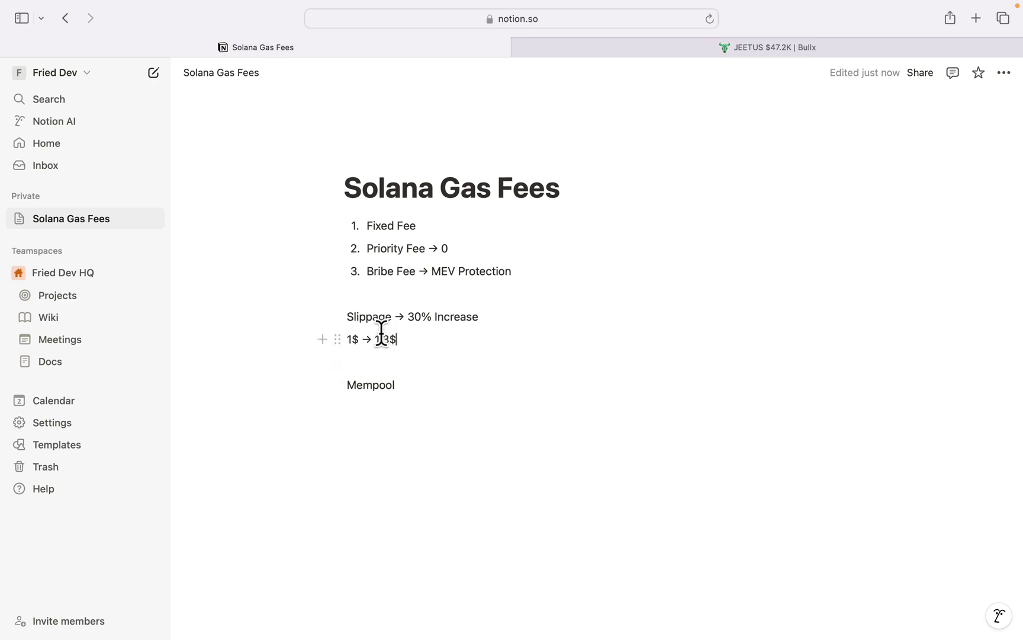
double_click(375, 339)
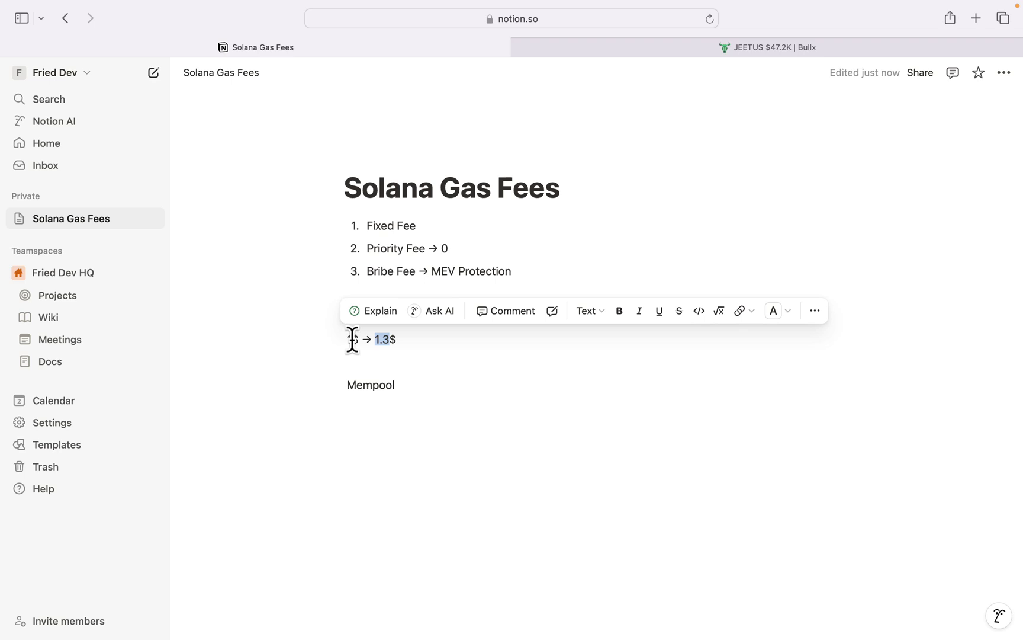
double_click(354, 339)
click(437, 337)
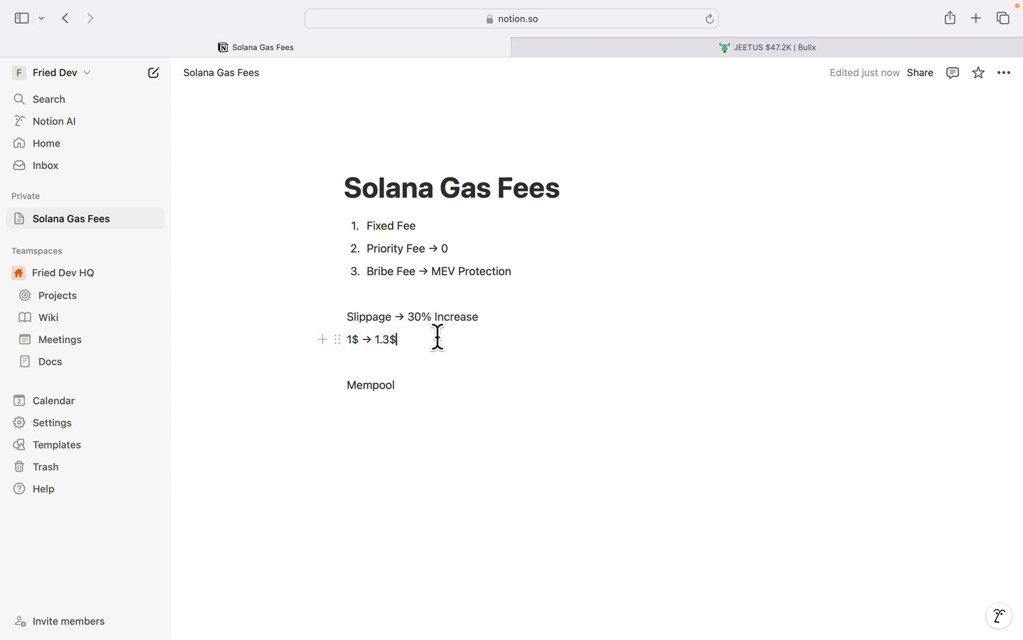
- Add a 'Front Running' note and replace the 30 on the Slippage line with 1
text(Fro)
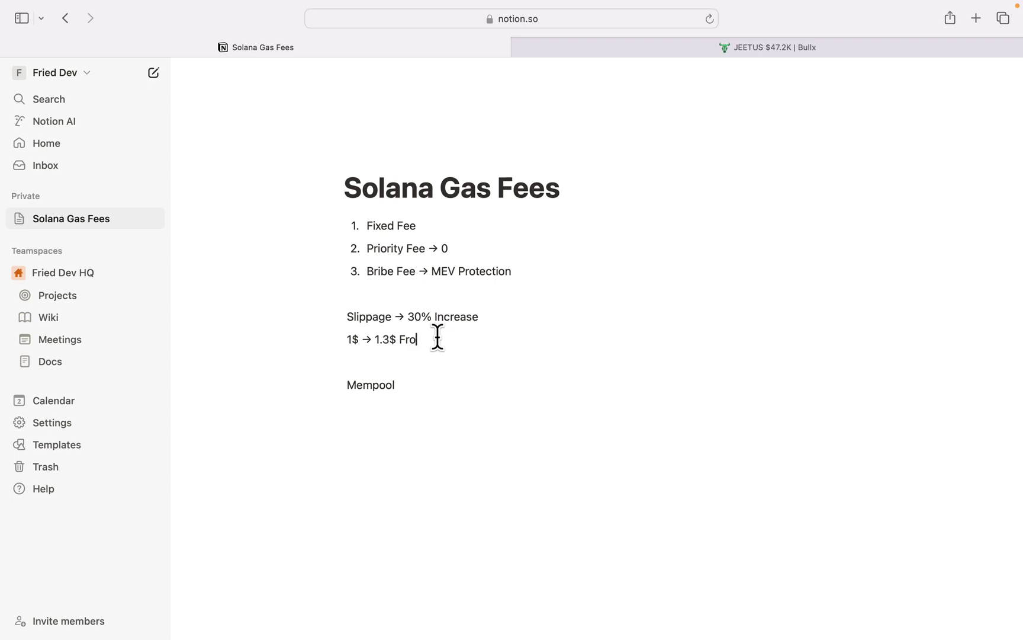
text(nt Running)
double_click(411, 315)
text(1)
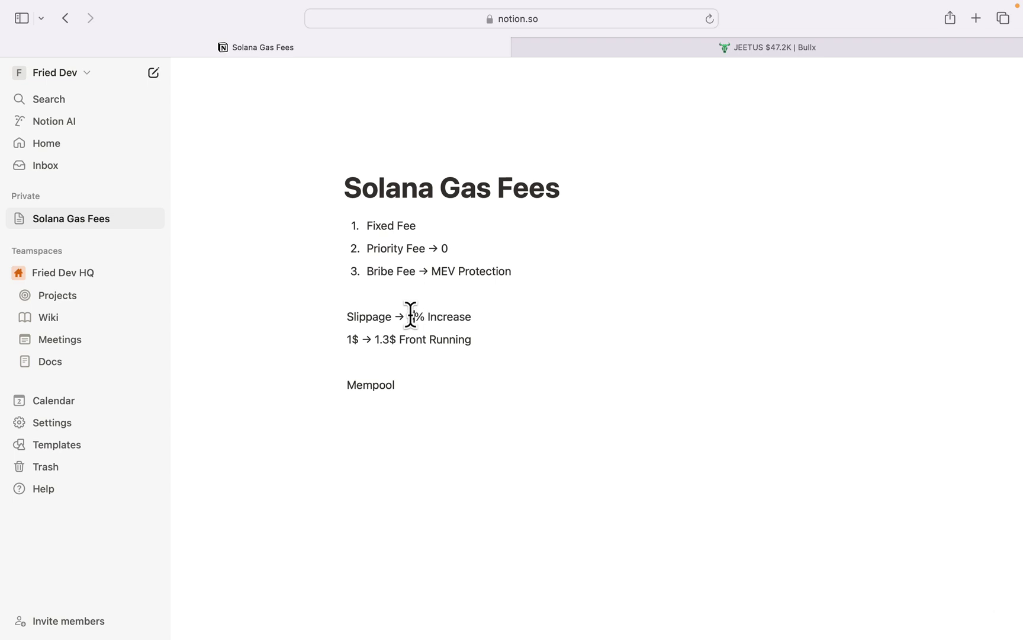
- Highlight the 'Bribe Fee → MEV Protection' line, then switch to the BullX trading tab
triple_click(445, 271)
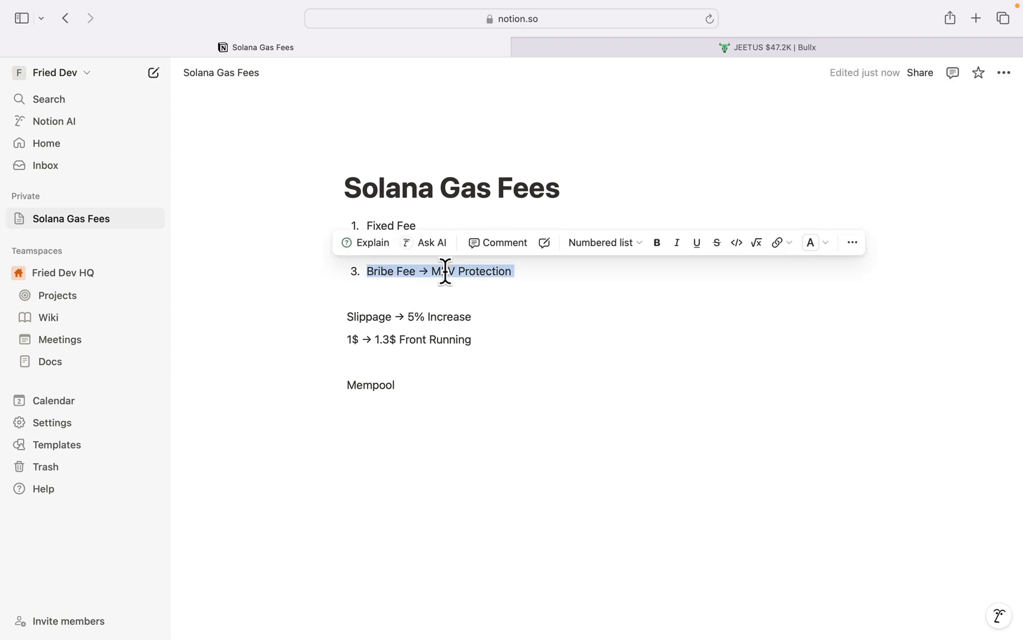
click(530, 270)
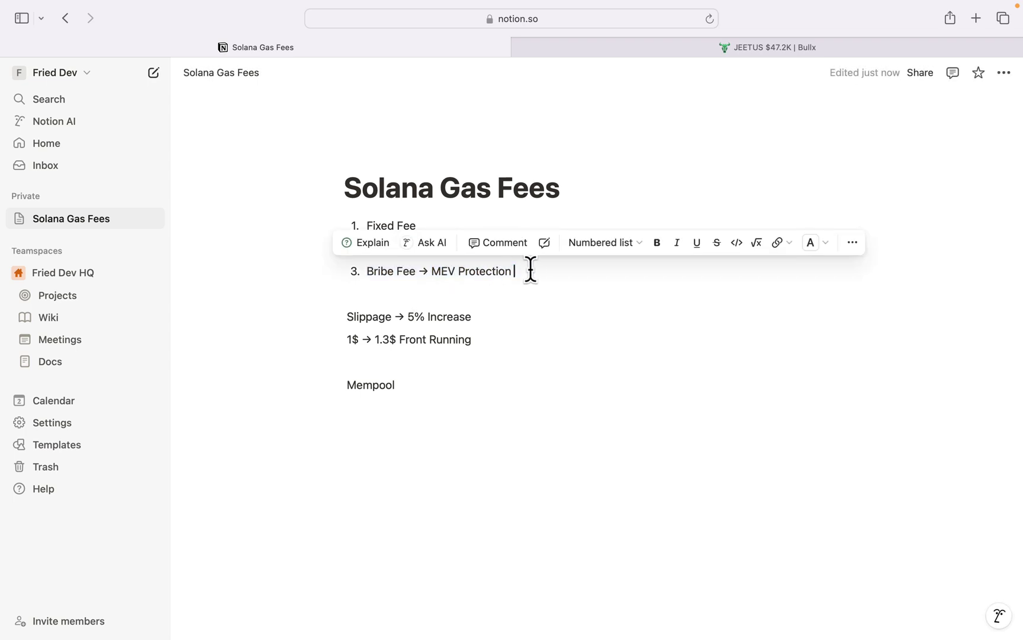
click(509, 346)
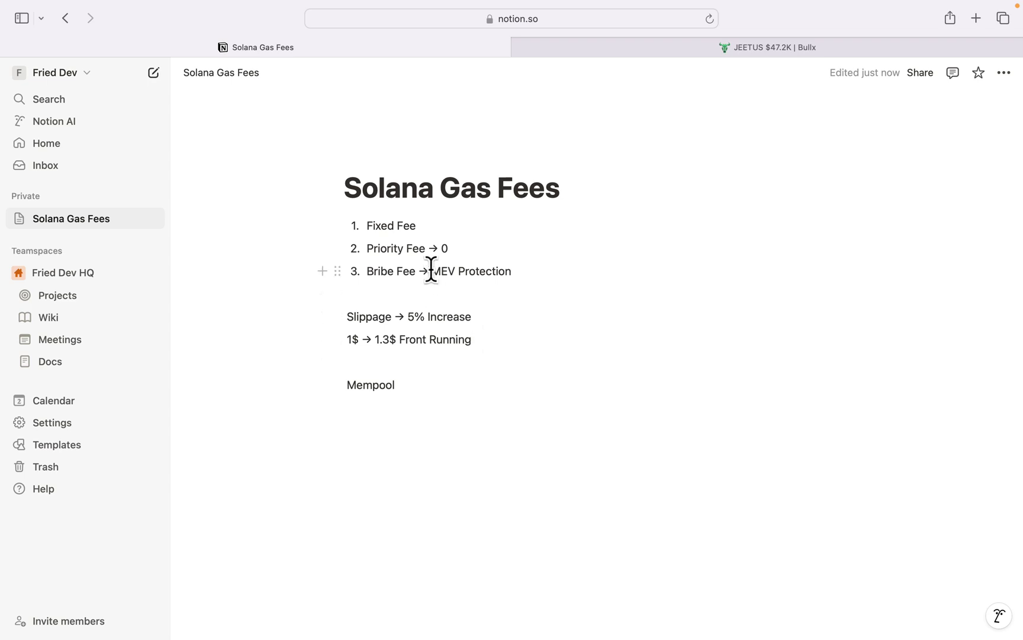
drag(430, 271, 566, 271)
click(567, 275)
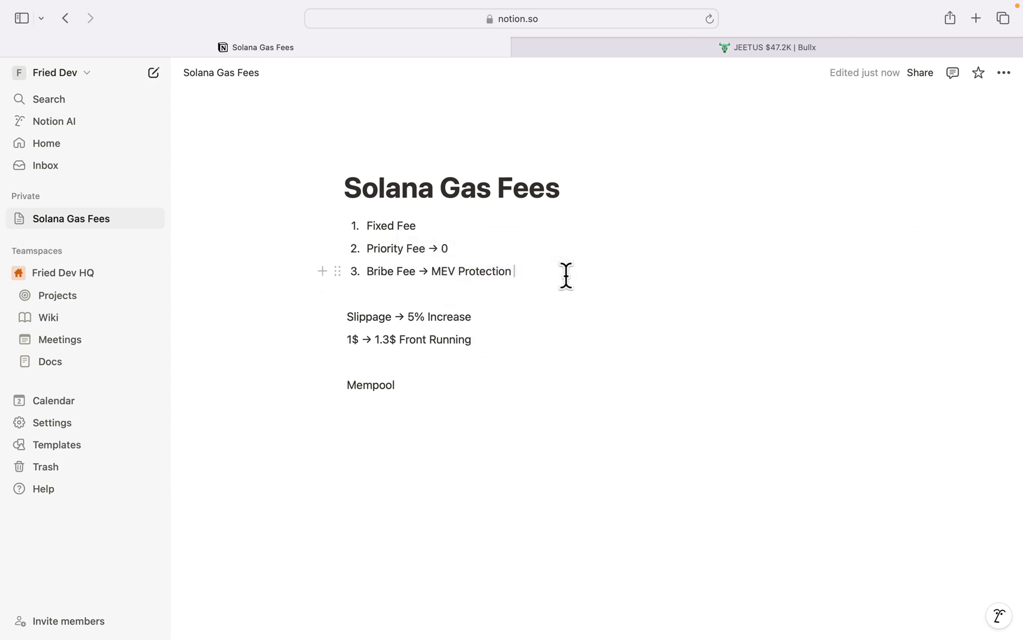
key(ctrl+Tab)
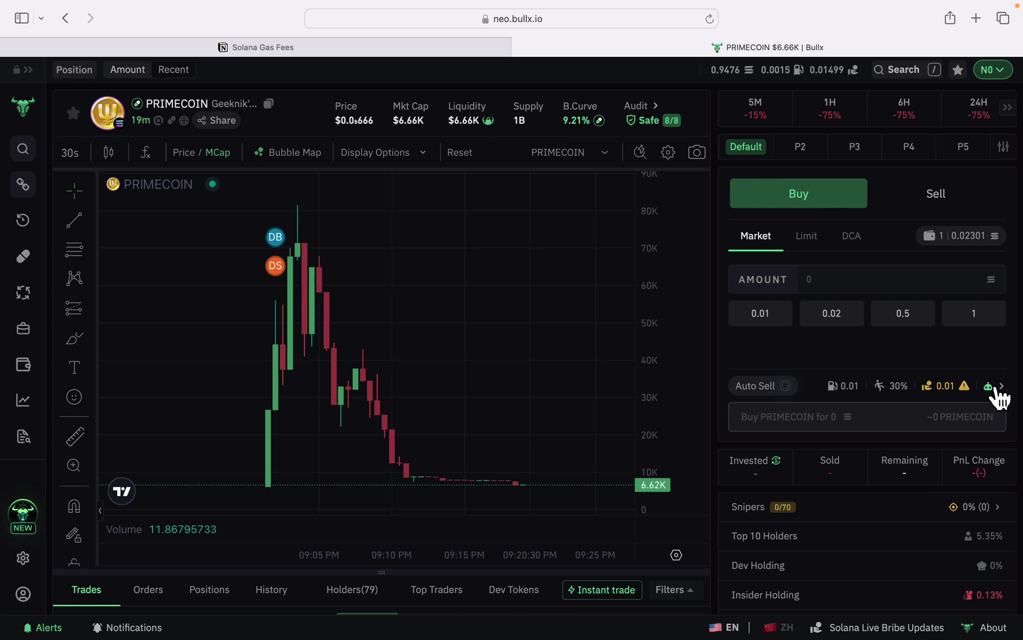
- Open PRIMECOIN's buy Order Settings, showing 0.01 priority fee, 30% slippage and MEV protection
click(1000, 386)
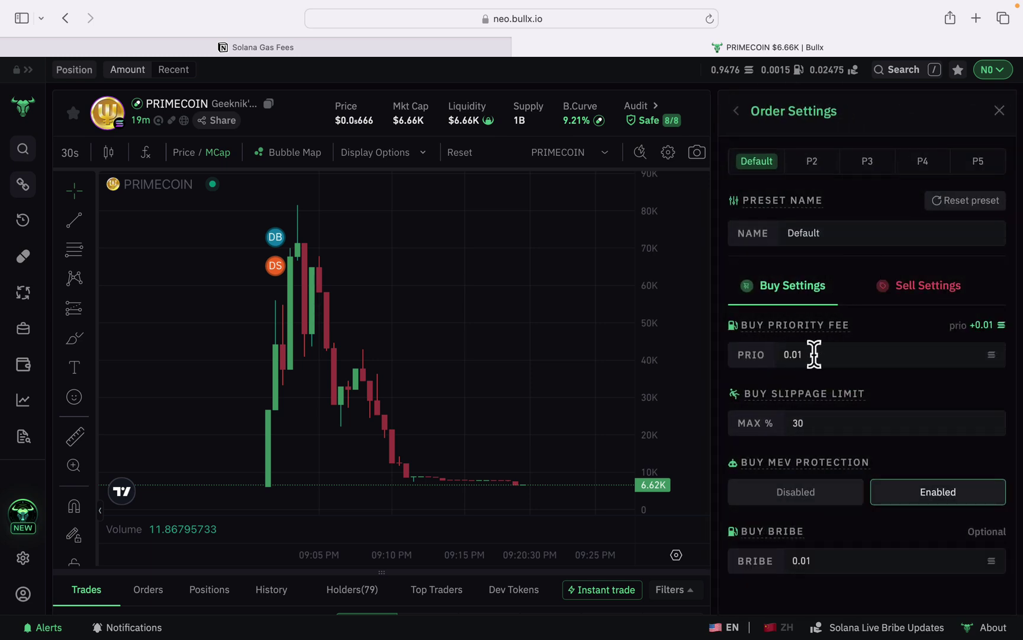
- Change the buy priority fee to 0.002
click(814, 354)
text(0)
text(,002)
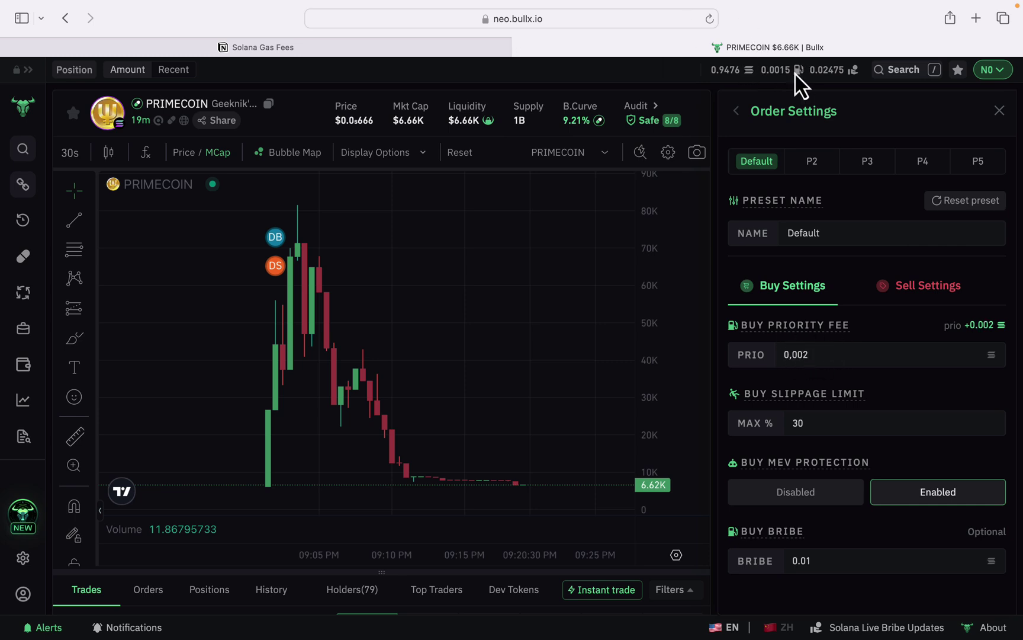
double_click(774, 69)
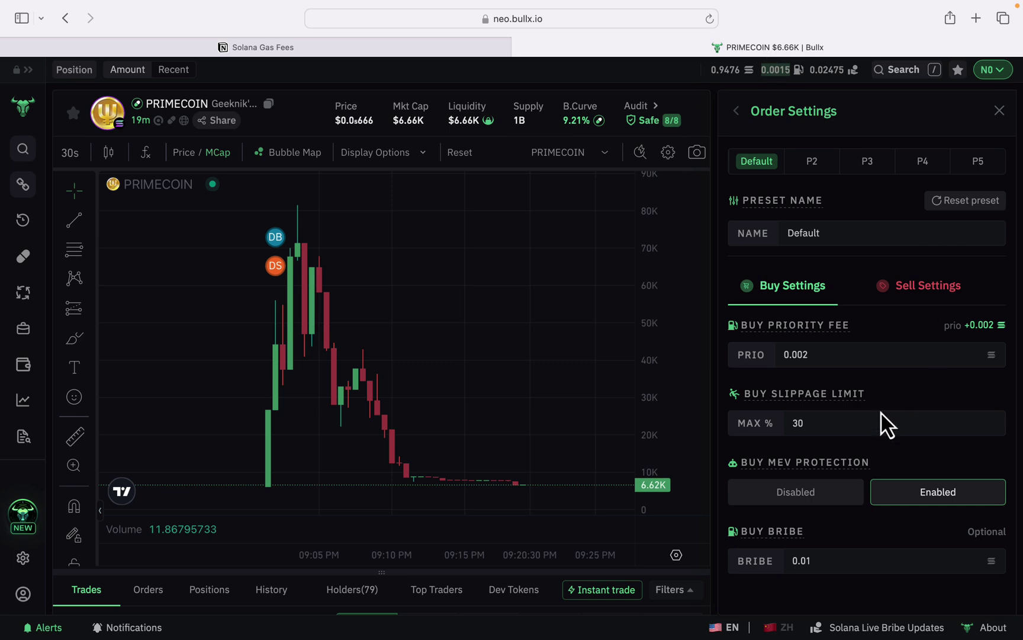
click(840, 349)
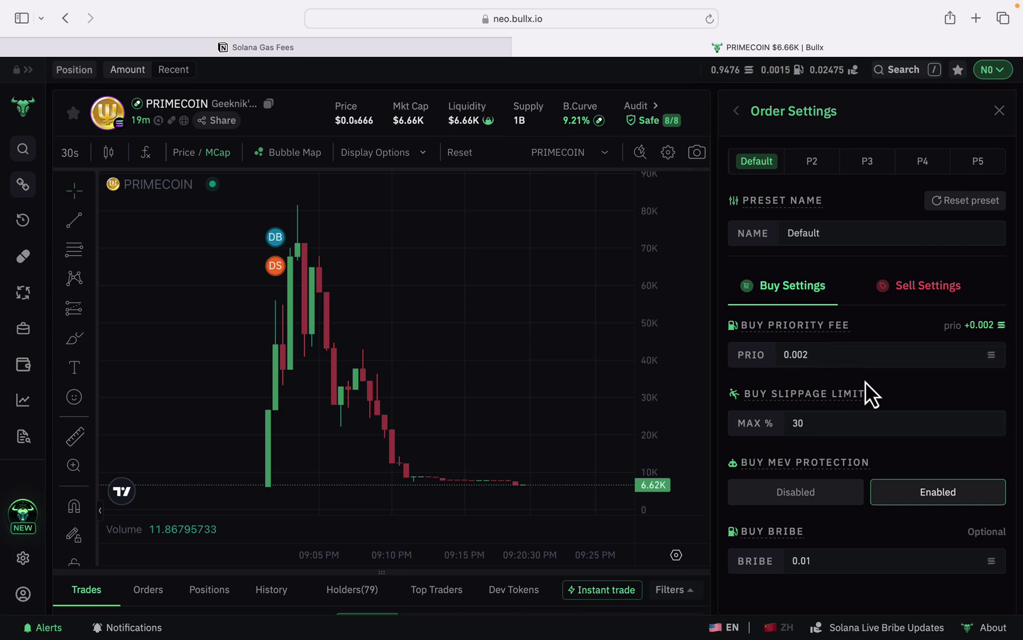
- Set the buy slippage limit to 10% and highlight the BUY MEV PROTECTION heading
click(858, 428)
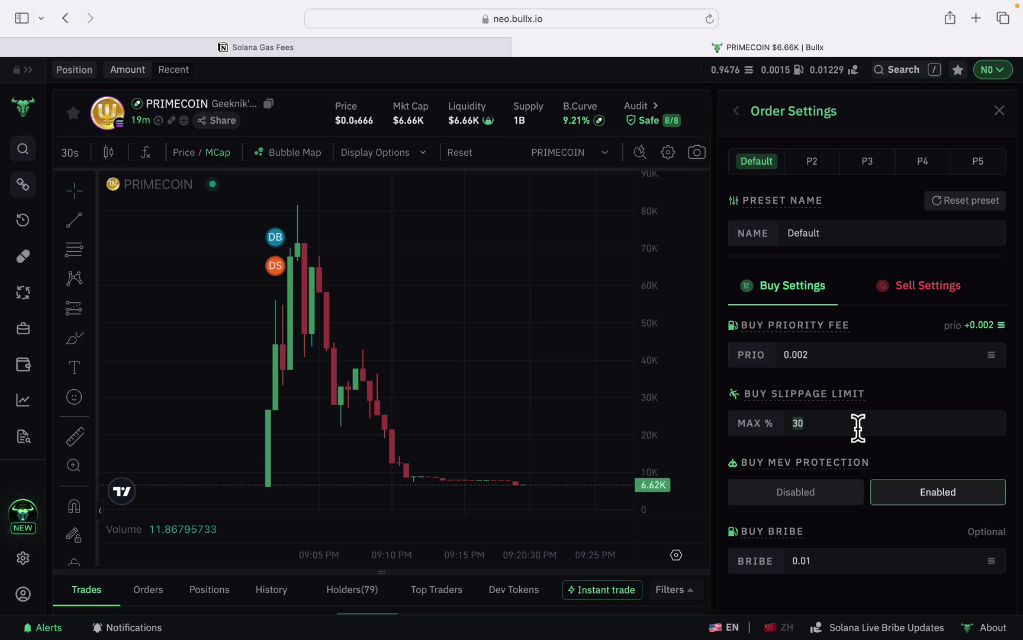
key(BackSpace)
text(10)
key(BackSpace)
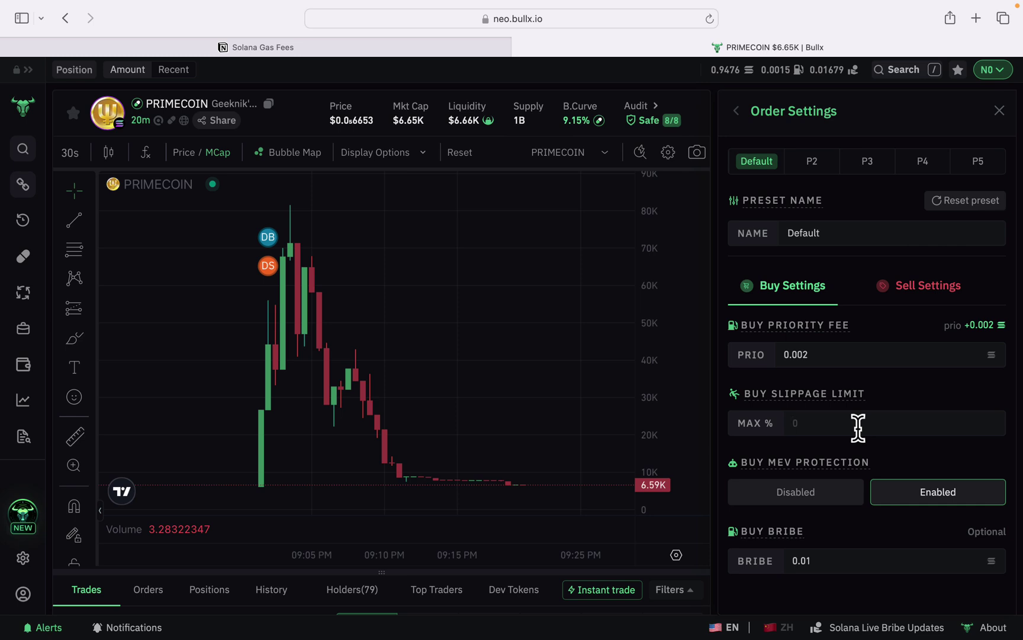
click(858, 428)
text(10)
drag(739, 462, 921, 455)
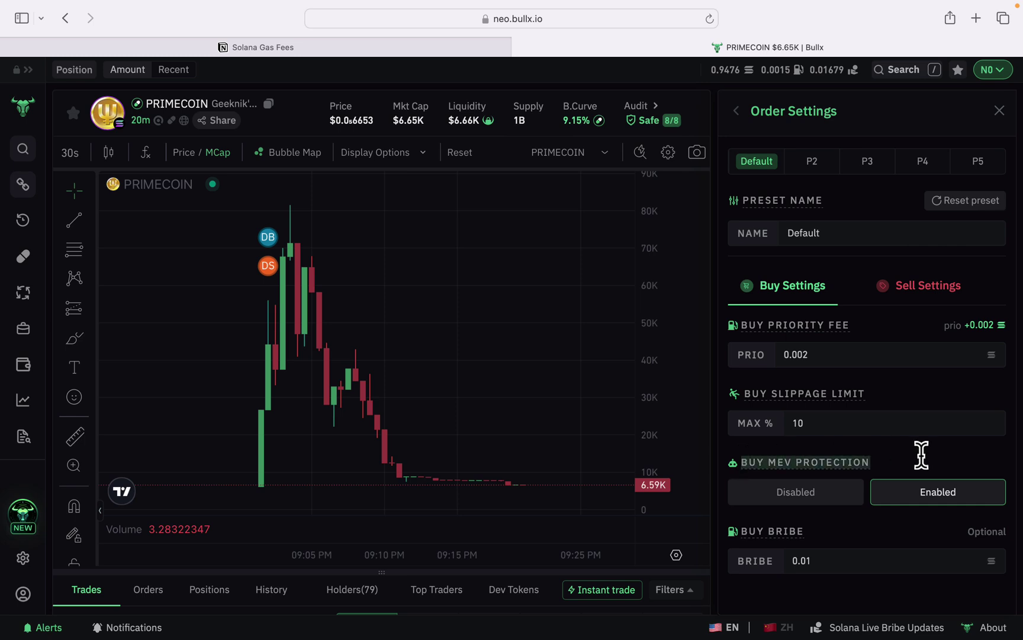
double_click(850, 459)
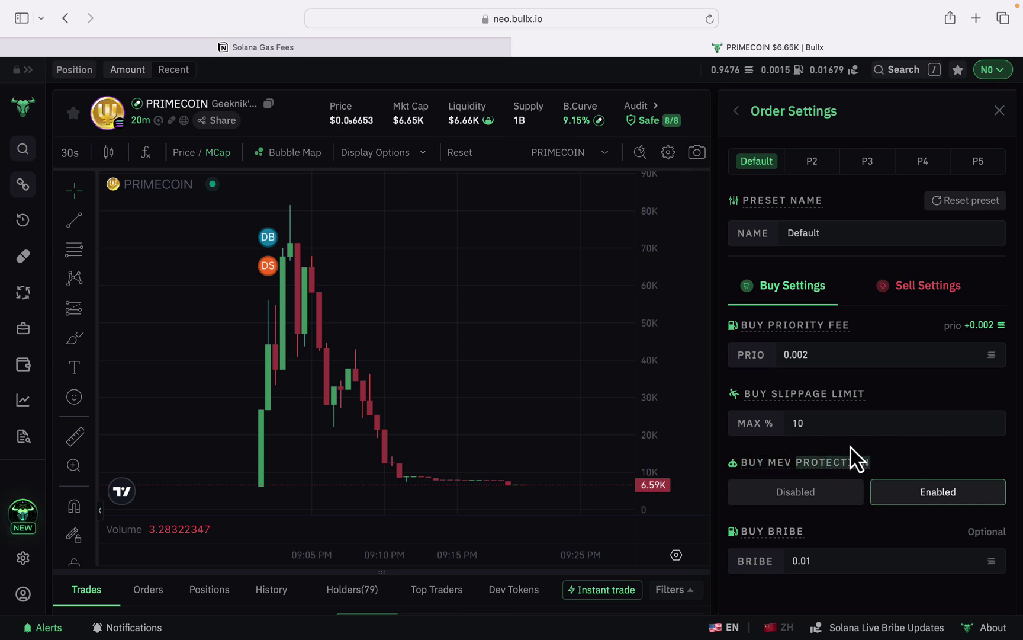
- Remove the empty lines under Mempool and add a 'Validator' line below it
click(260, 47)
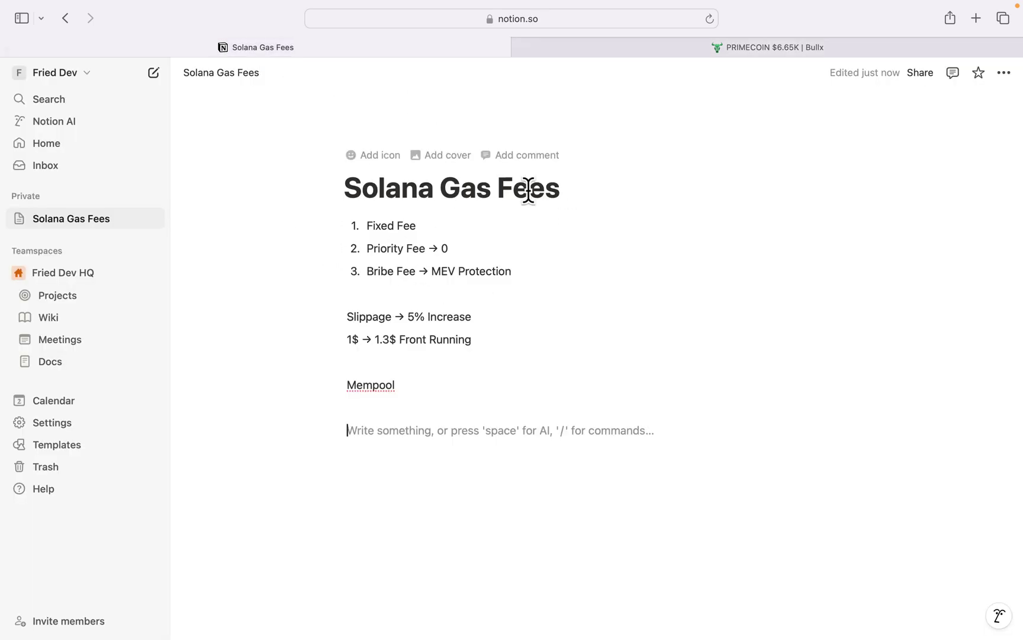
key(BackSpace)
key(BackSpace)
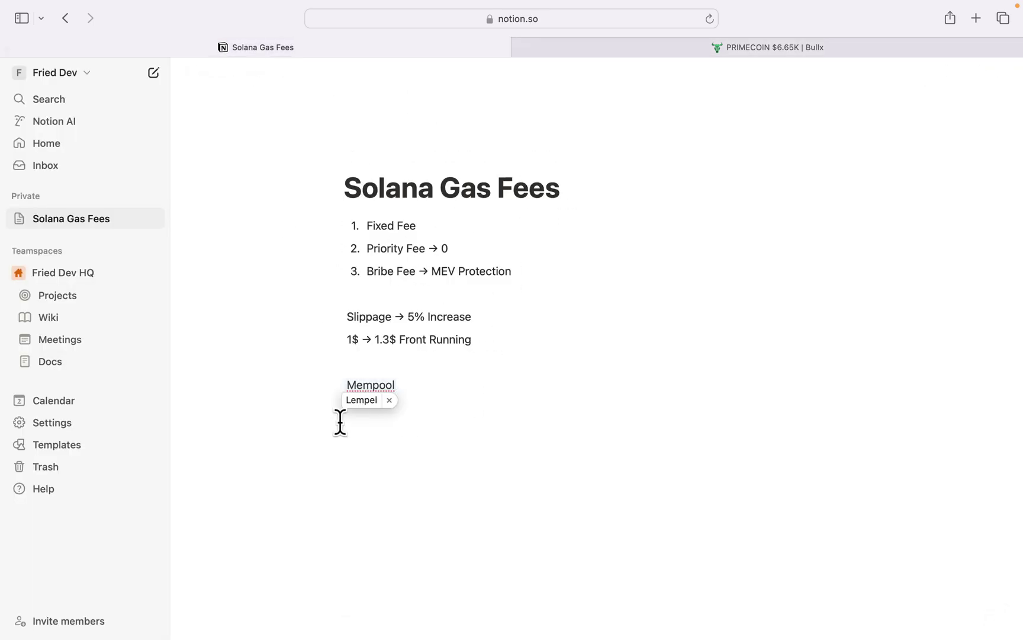
click(389, 399)
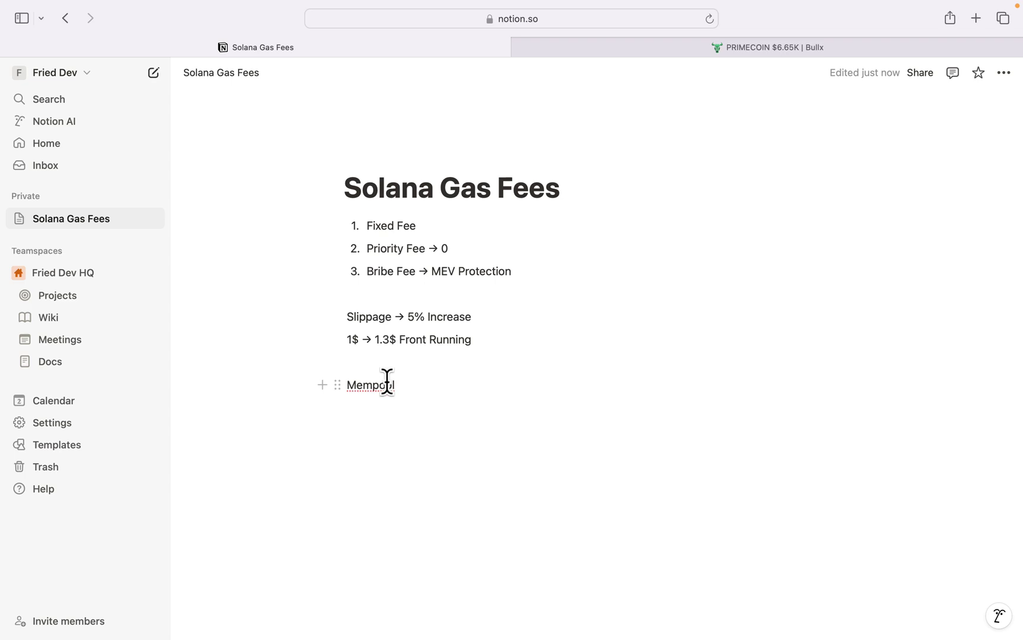
double_click(388, 385)
click(444, 386)
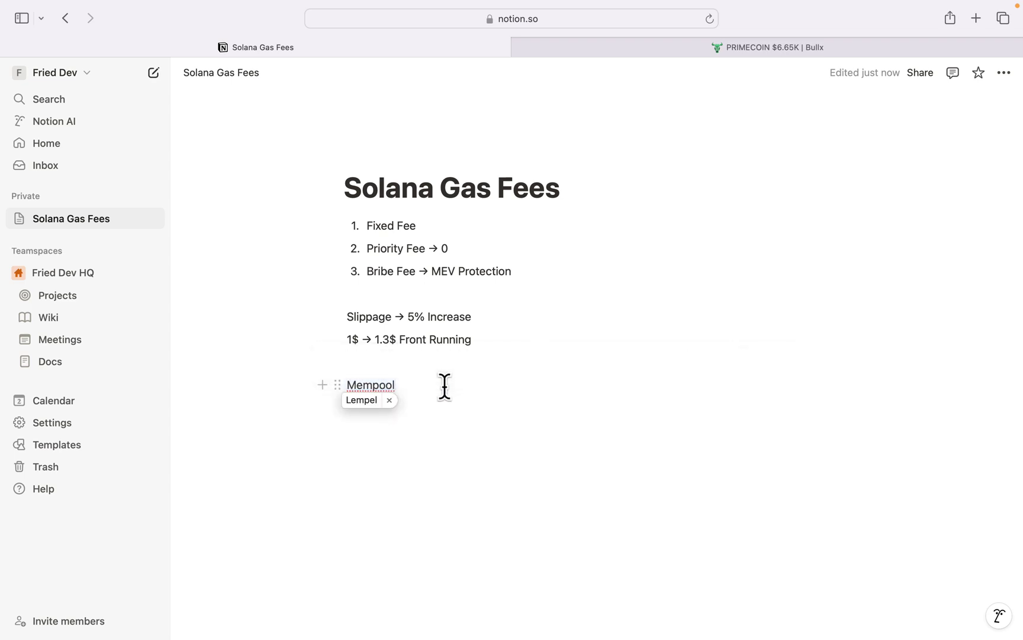
key(Return)
key(Return)
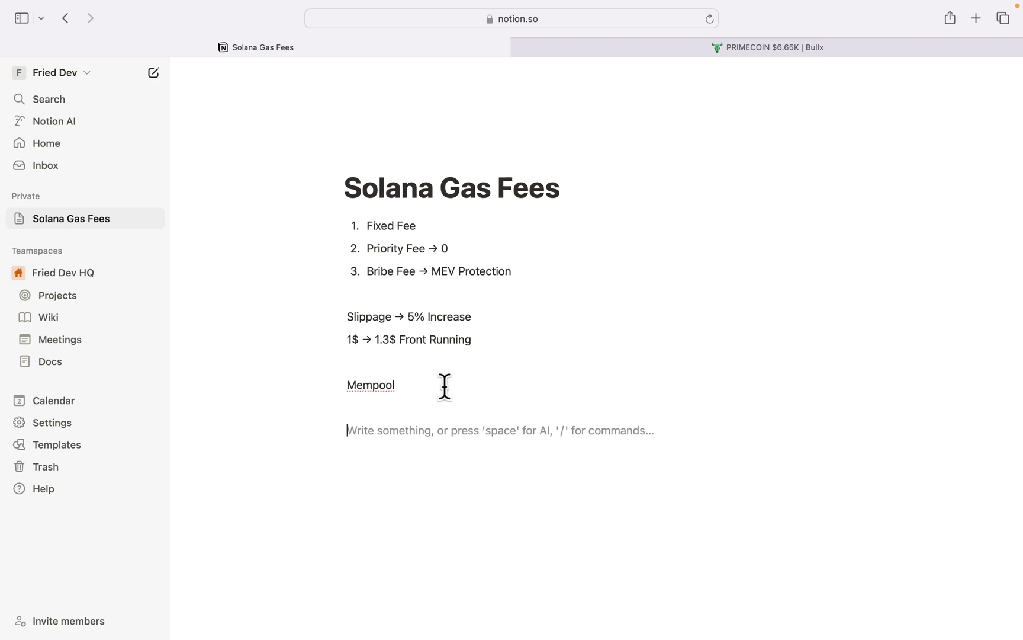
text(Va)
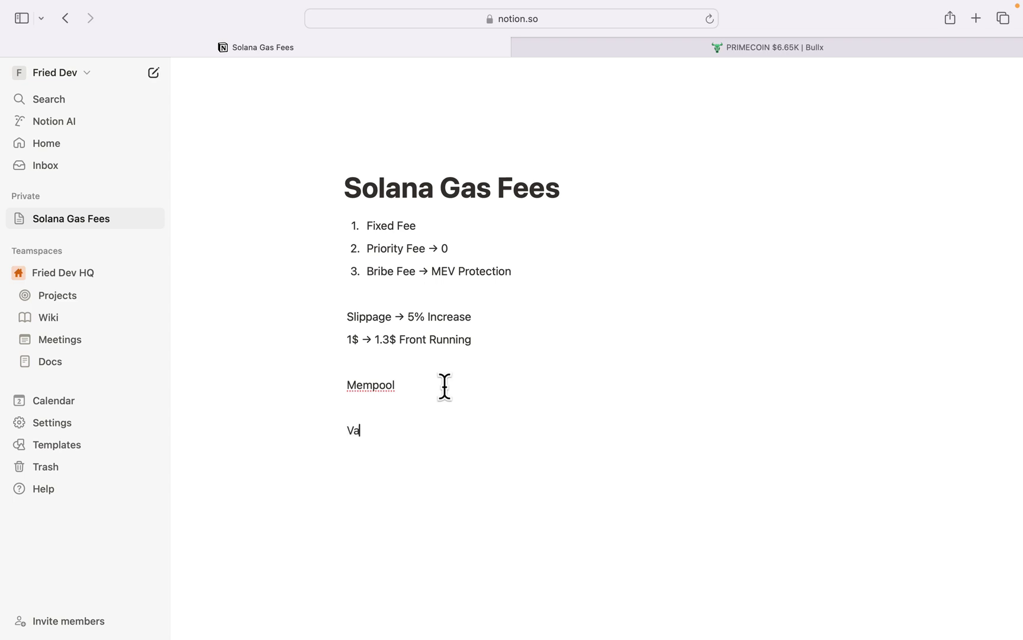
text(lidator)
- Append an arrow after 'Validator' in the Solana Gas Fees notes
double_click(372, 430)
click(398, 421)
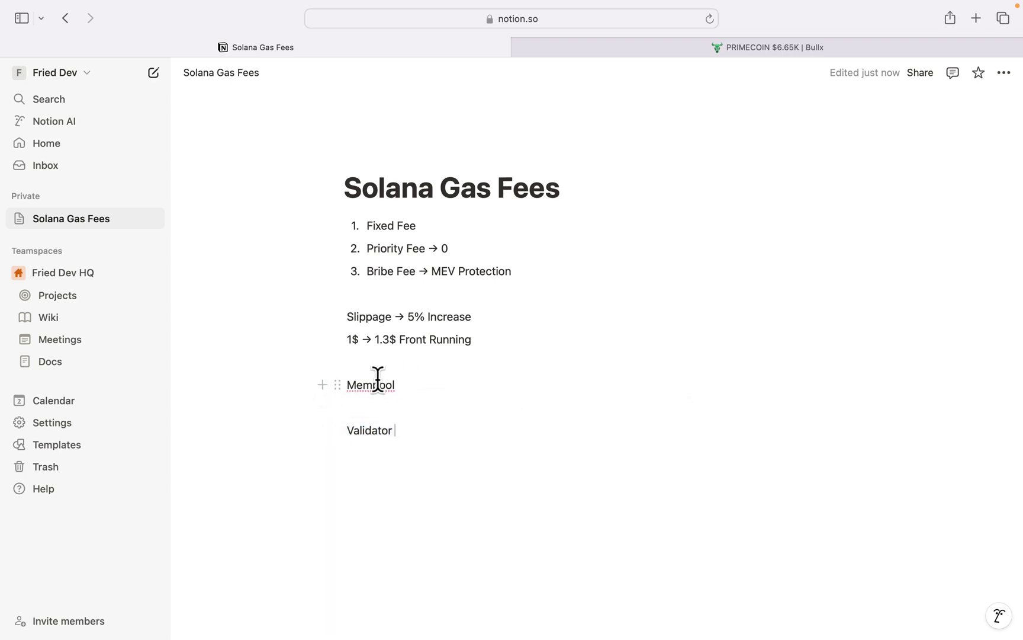
double_click(377, 384)
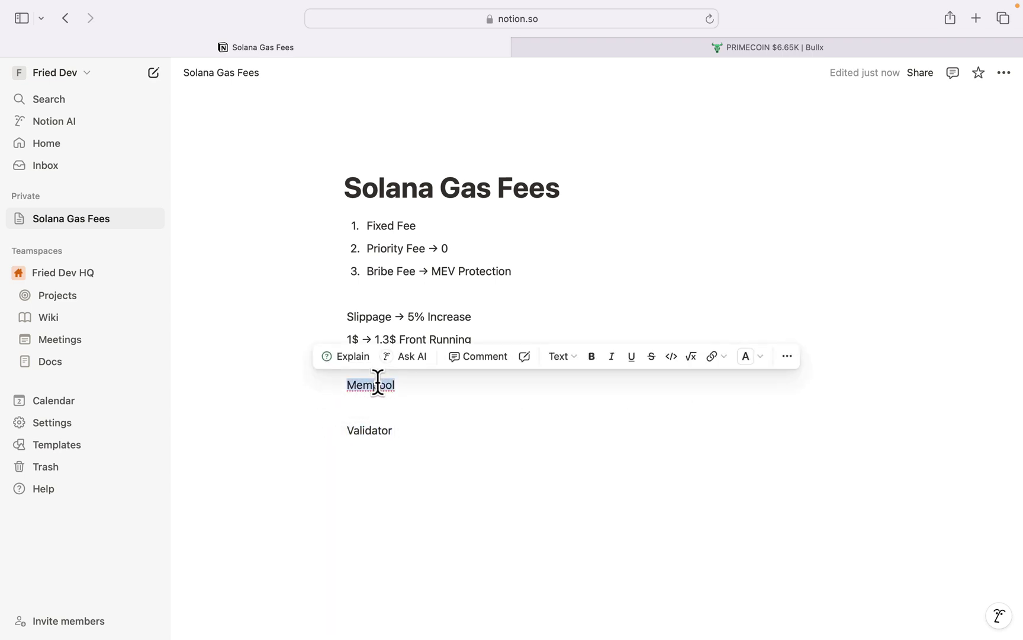
double_click(375, 429)
click(416, 431)
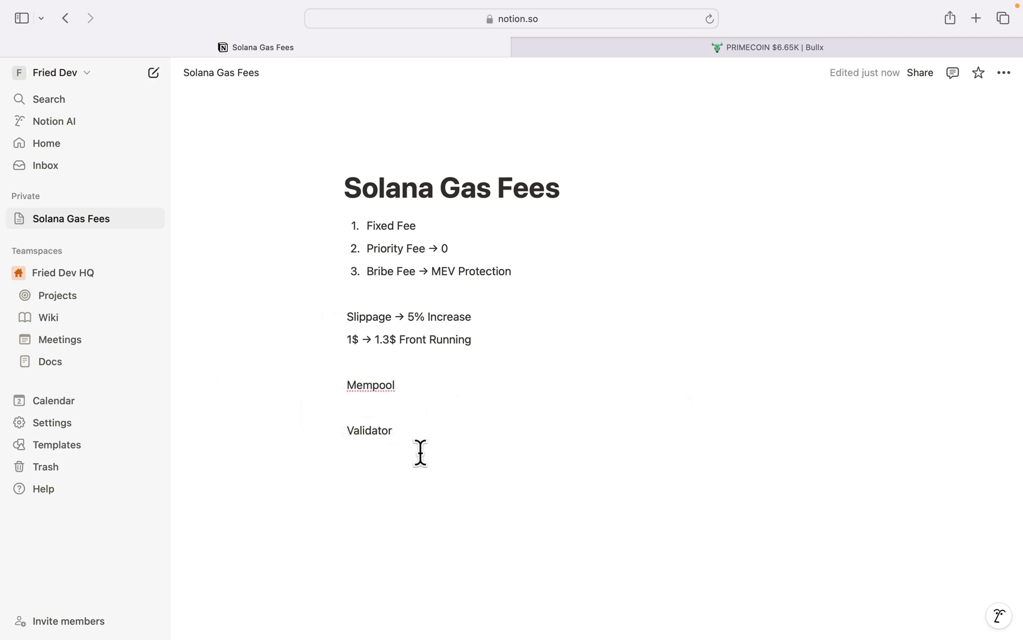
text(-)
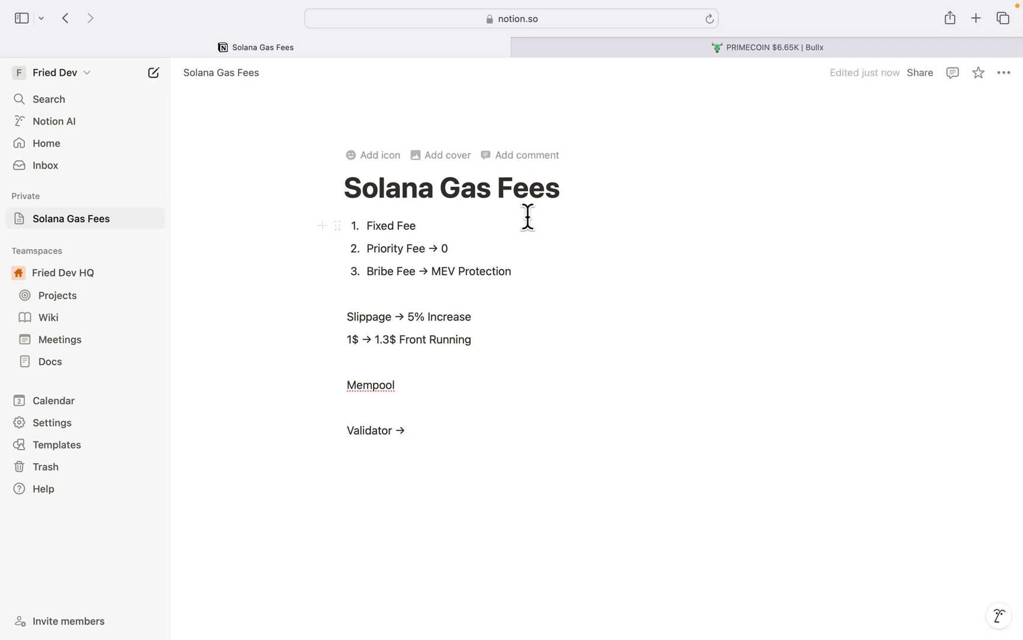
- Compare the 'Priority Fee → 0' note with BullX's PROTECTION and BRIBE settings
triple_click(430, 245)
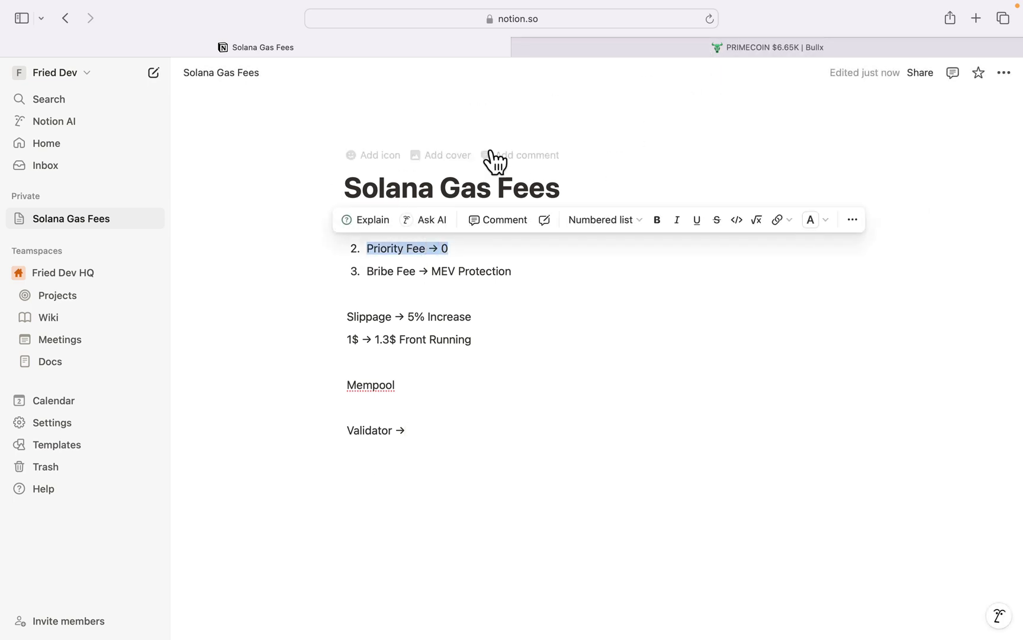
click(757, 46)
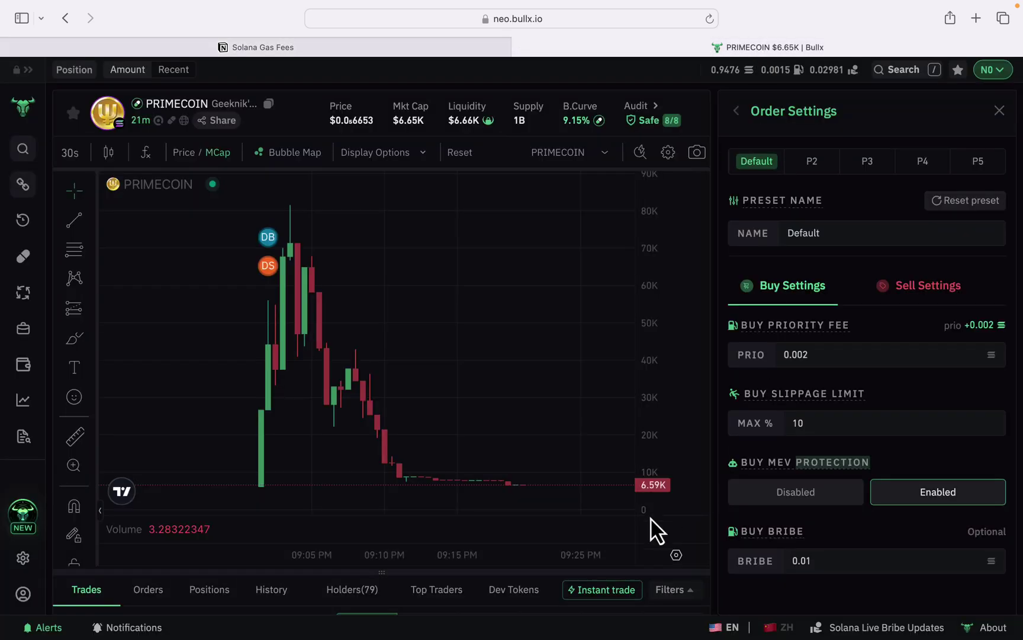
click(781, 570)
drag(762, 559, 736, 560)
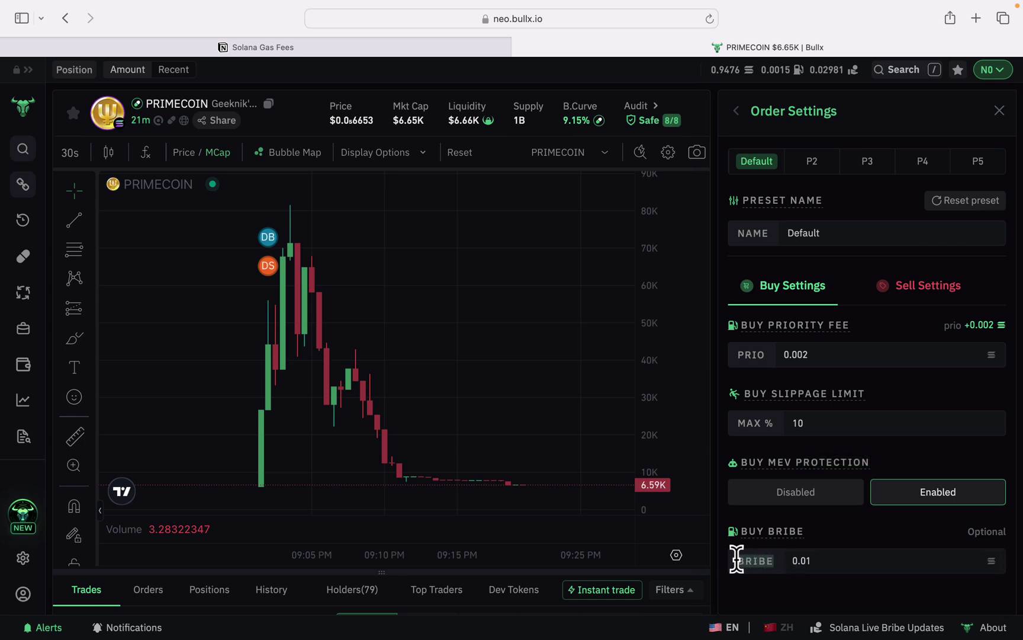
- Delete the trailing arrow after 'Validator' and return to BullX
click(325, 45)
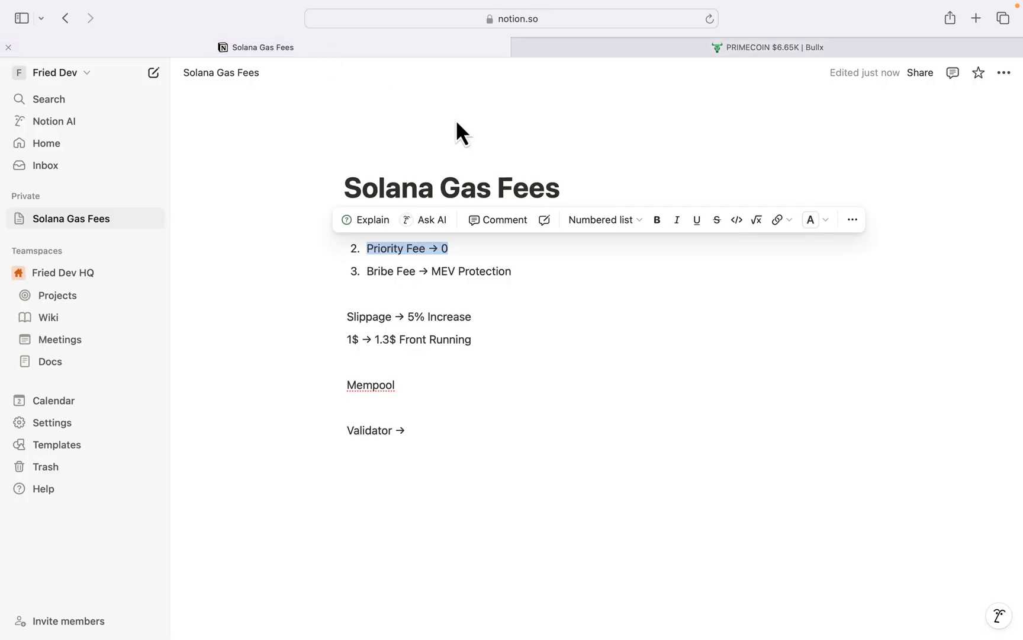
triple_click(381, 430)
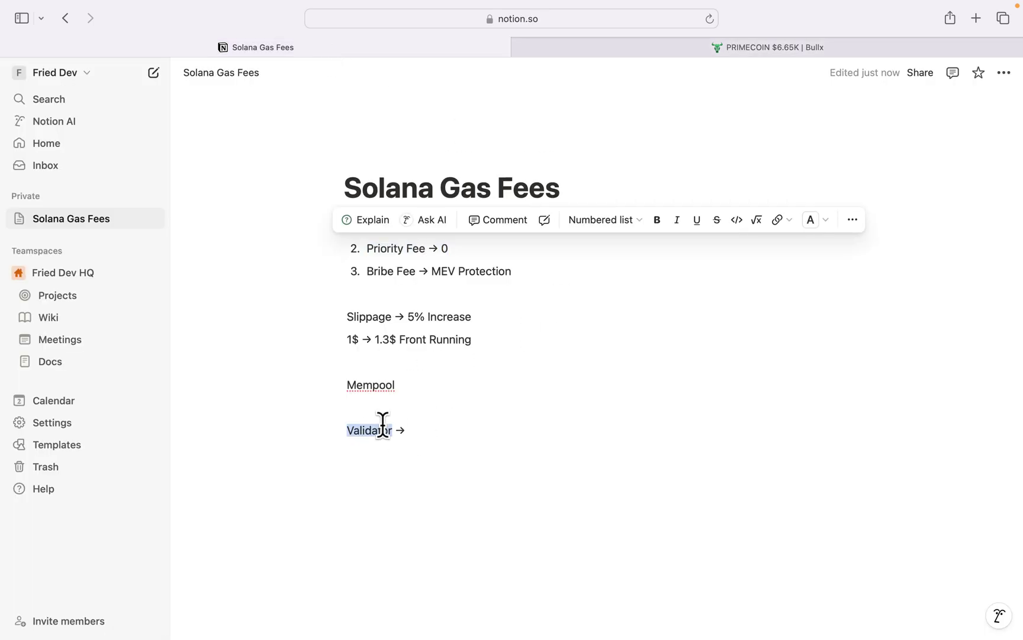
click(421, 430)
key(BackSpace)
key(BackSpace)
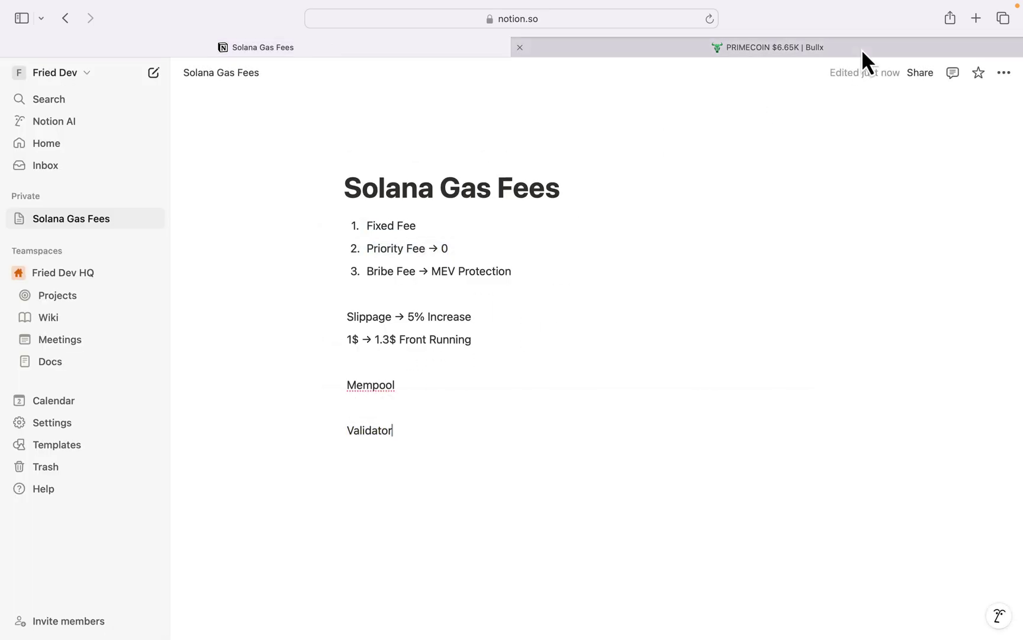
click(861, 48)
- Change the buy bribe from 0.01 to 0, toggling buy MEV protection off and back on
click(781, 493)
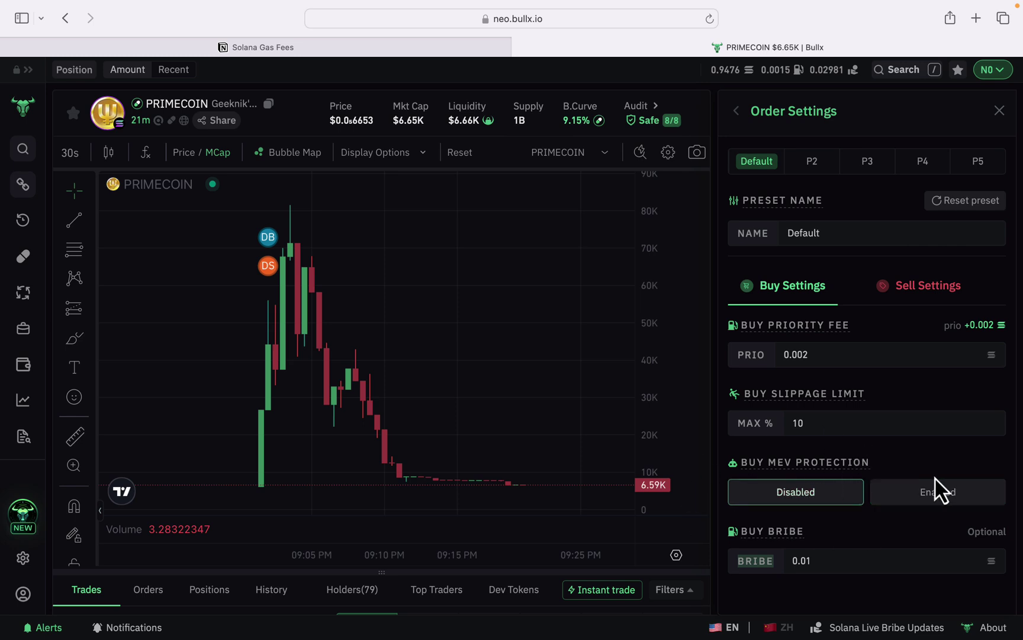
double_click(852, 561)
text(0)
click(966, 504)
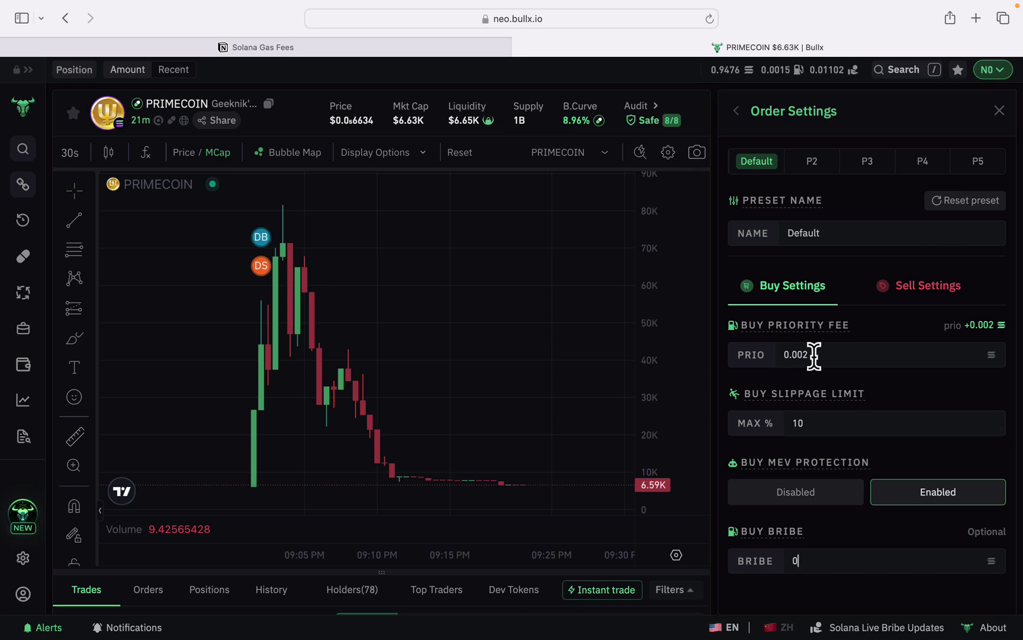
mouse_move(778, 604)
- Set the buy priority fee from 0.002 to 0 and the bribe to 0, keeping MEV enabled
click(823, 350)
key(BackSpace)
text(0)
click(829, 492)
click(968, 502)
double_click(840, 560)
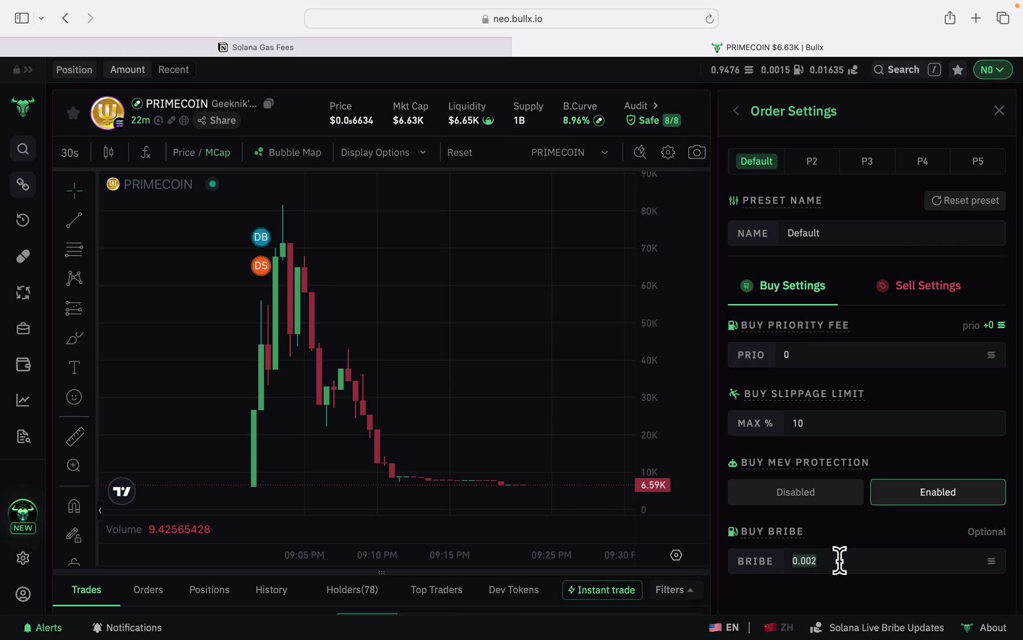
text(0)
- Close order settings and buy PRIMECOIN with an amount of 0.00001
click(1001, 112)
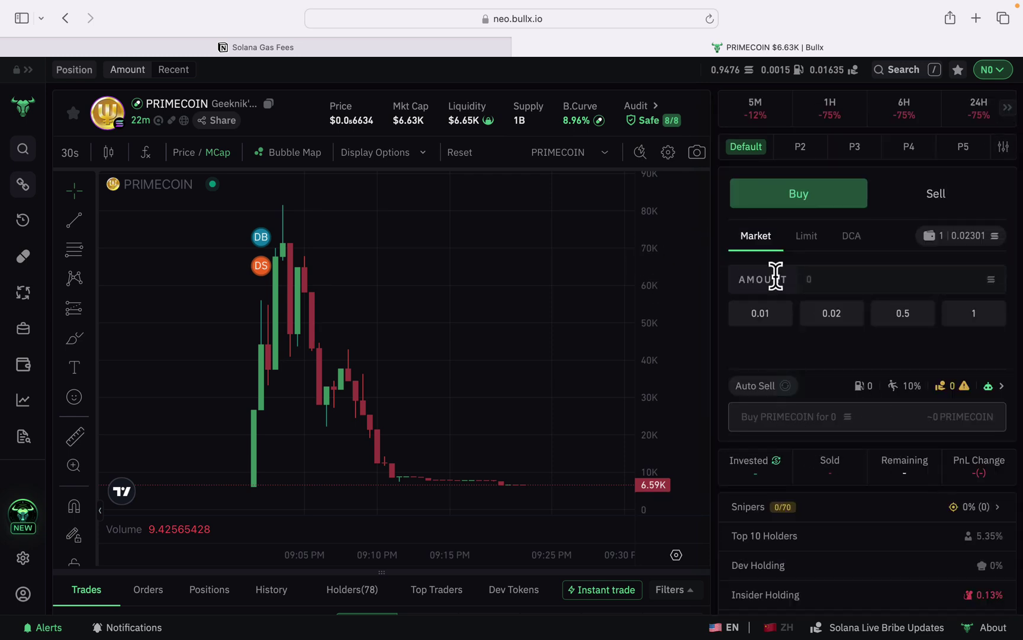
text(0.00001)
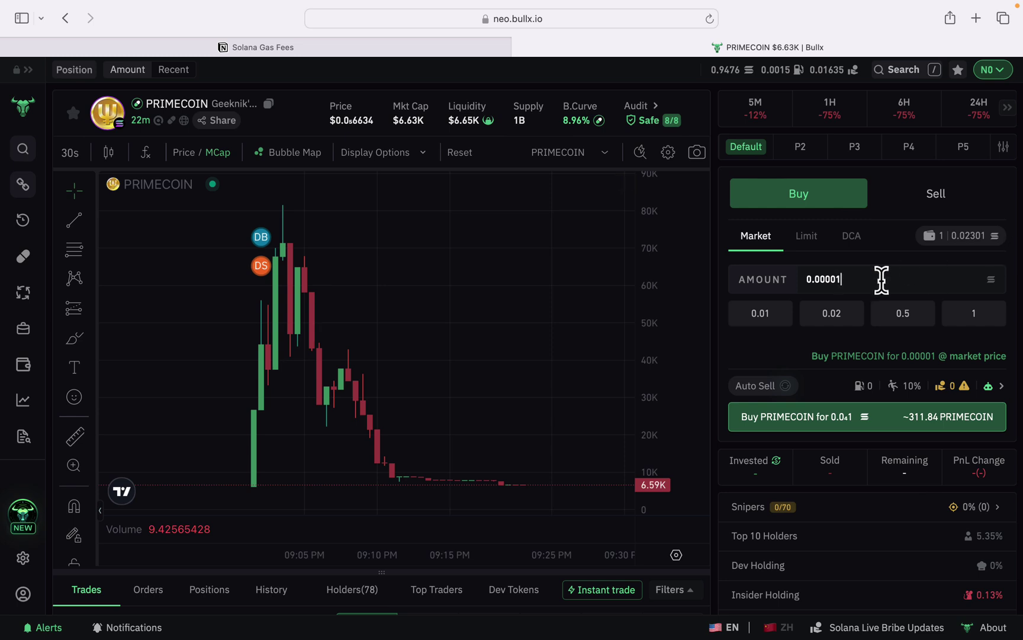
click(863, 432)
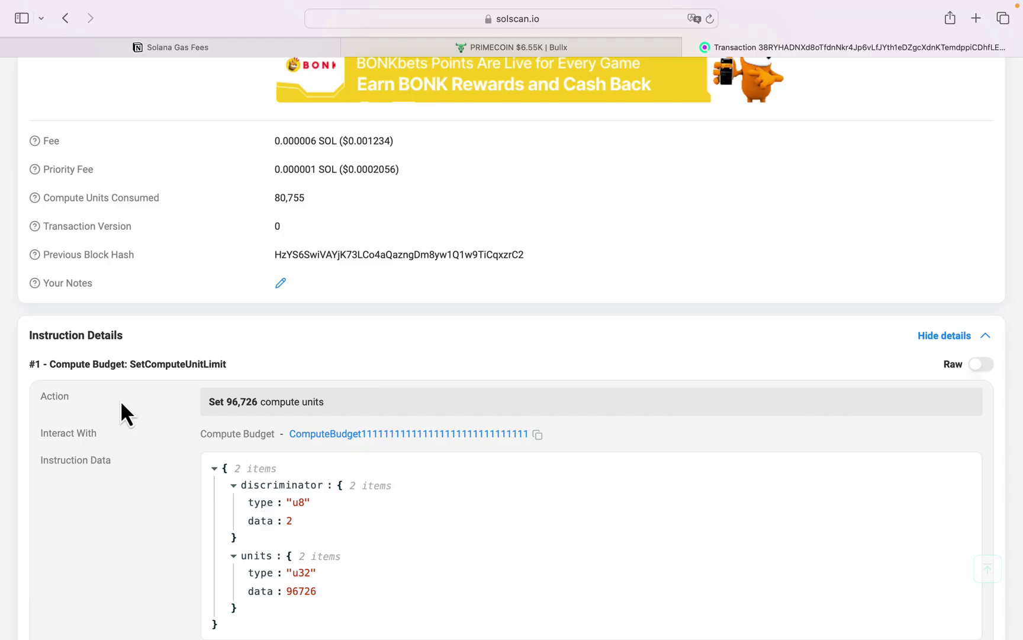
- Highlight the 0.000006 SOL Fee and 0.000001 SOL Priority Fee rows, then return to PRIMECOIN
double_click(53, 138)
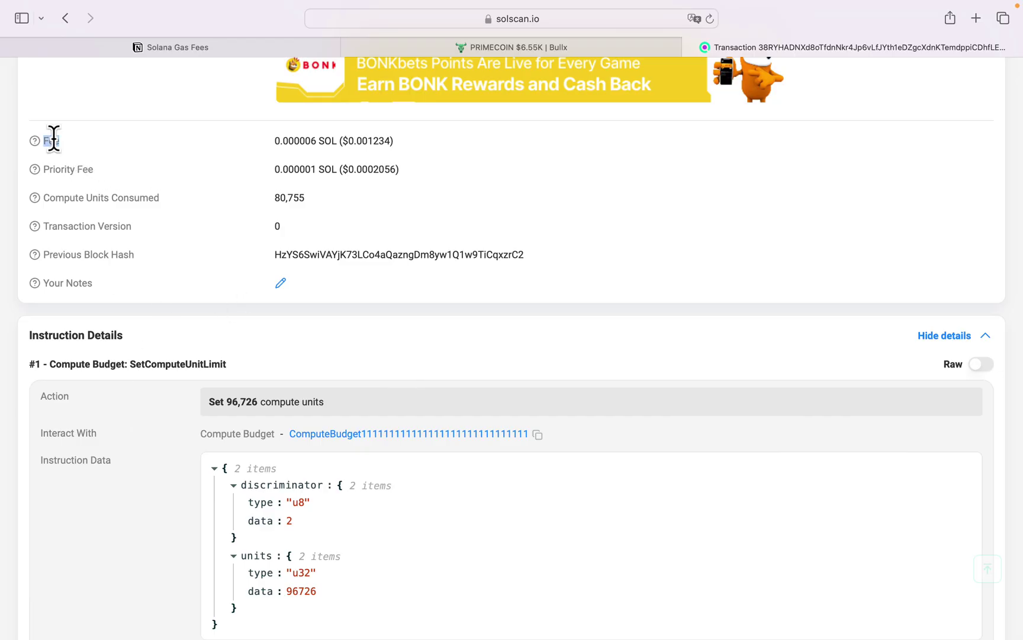
click(373, 141)
triple_click(373, 140)
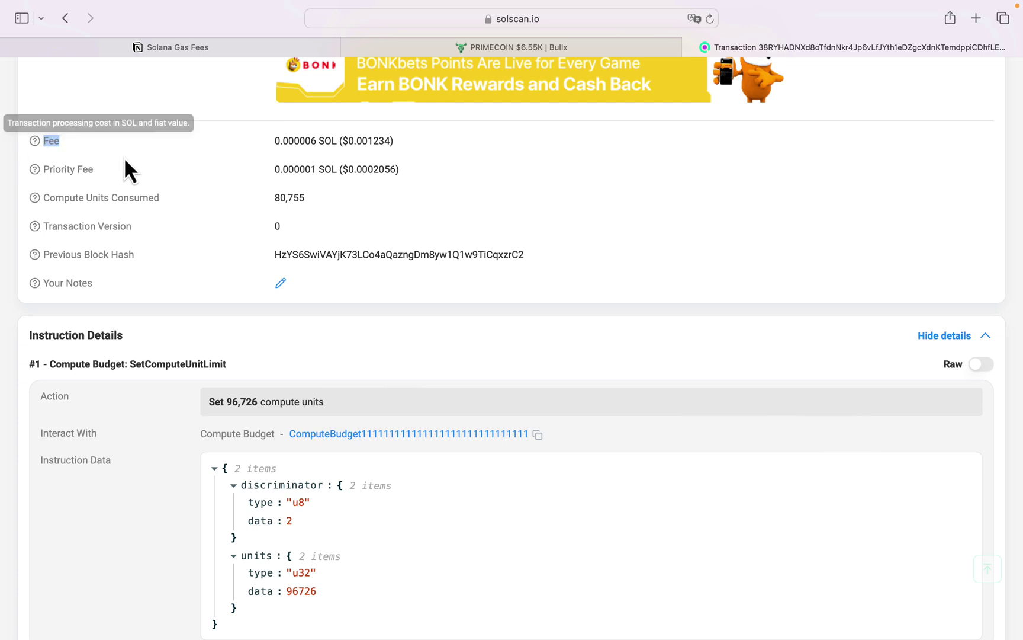
triple_click(70, 168)
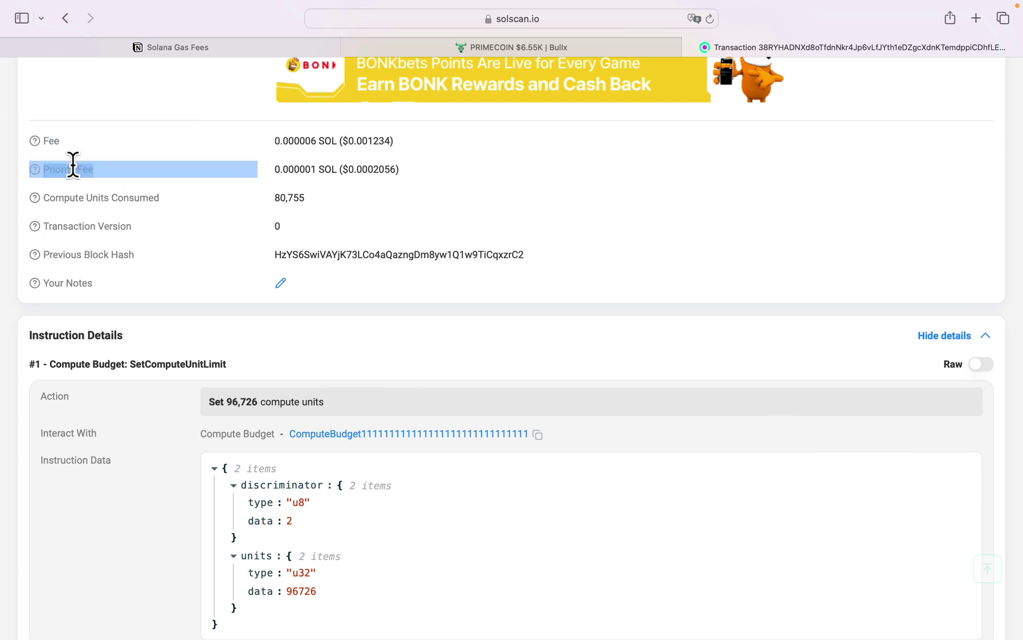
double_click(358, 169)
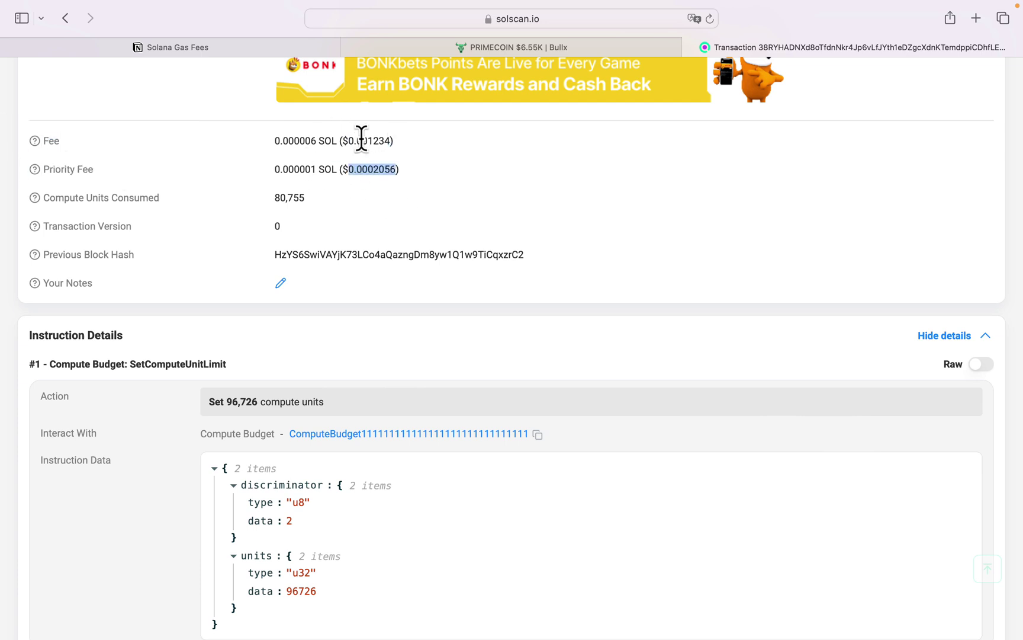
click(484, 45)
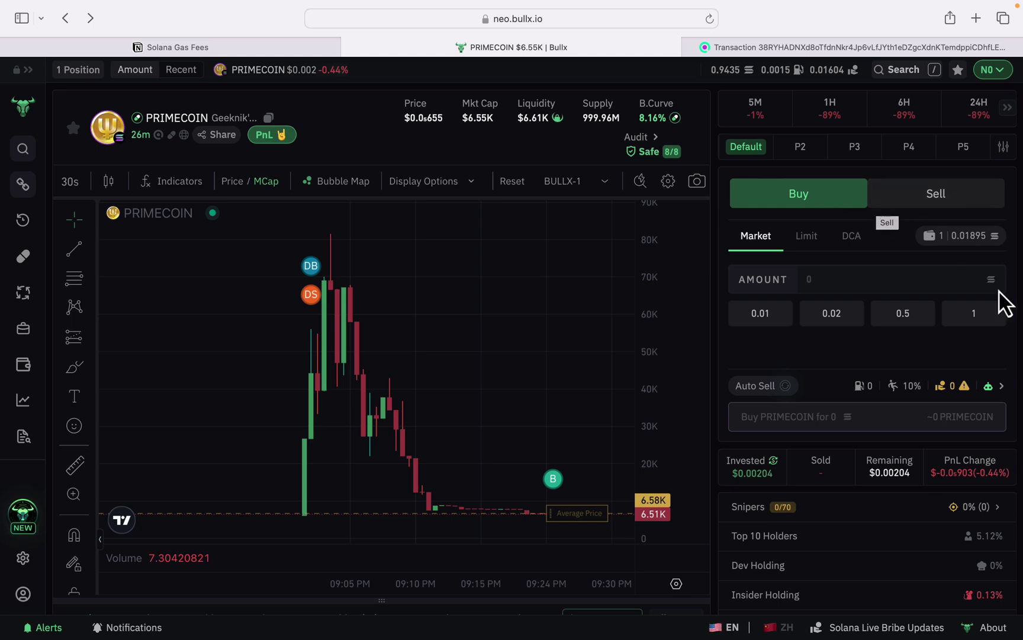
- Open the Default preset's order settings, check the buy PRIO field, and show Sell Settings
click(1001, 388)
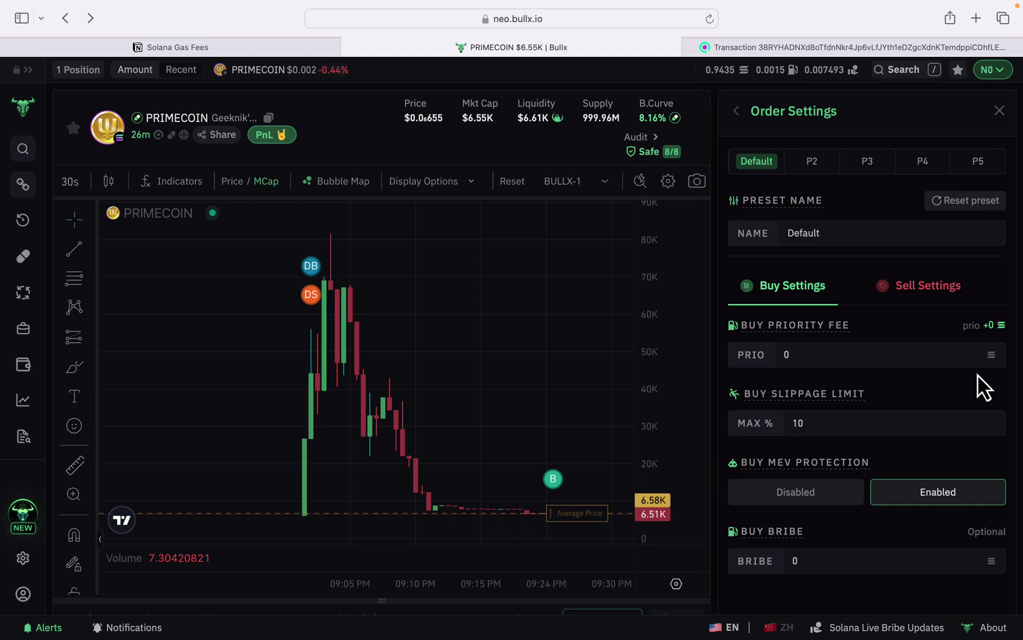
click(813, 351)
click(921, 302)
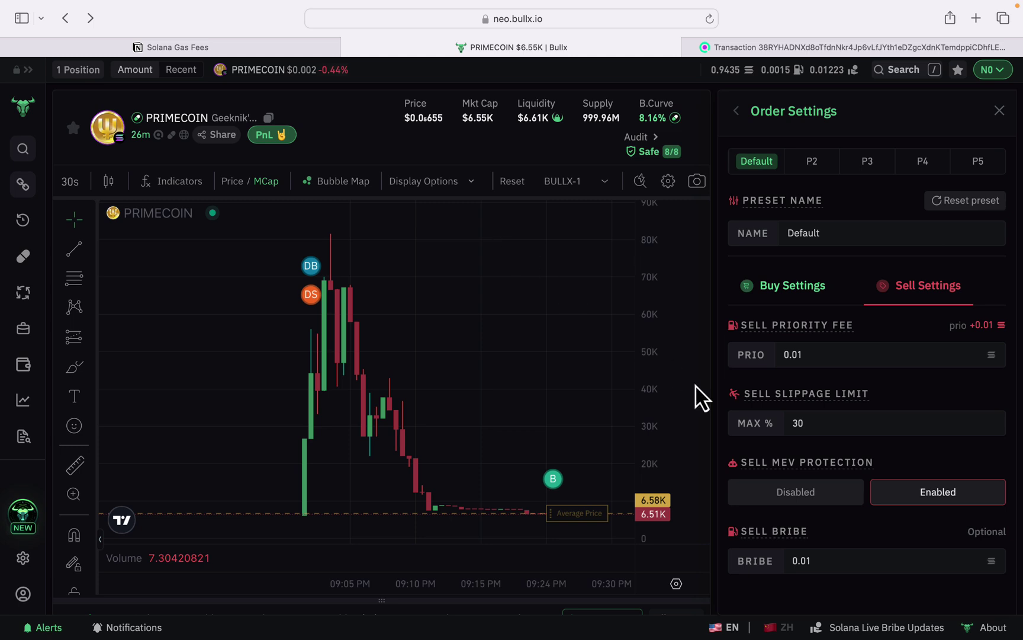
- Change the sell priority fee from 0.01 to 0.005, leaving slippage at 30%
click(842, 358)
key(BackSpace)
text(05)
double_click(807, 423)
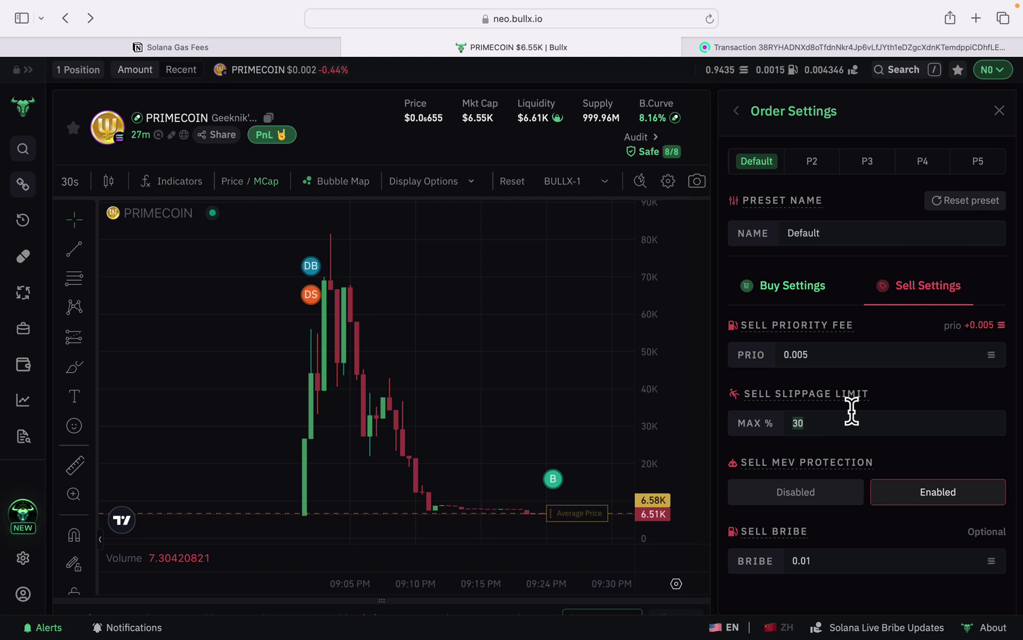
click(935, 402)
- Disable sell MEV protection and replace the 0.01 sell bribe with 0
click(812, 491)
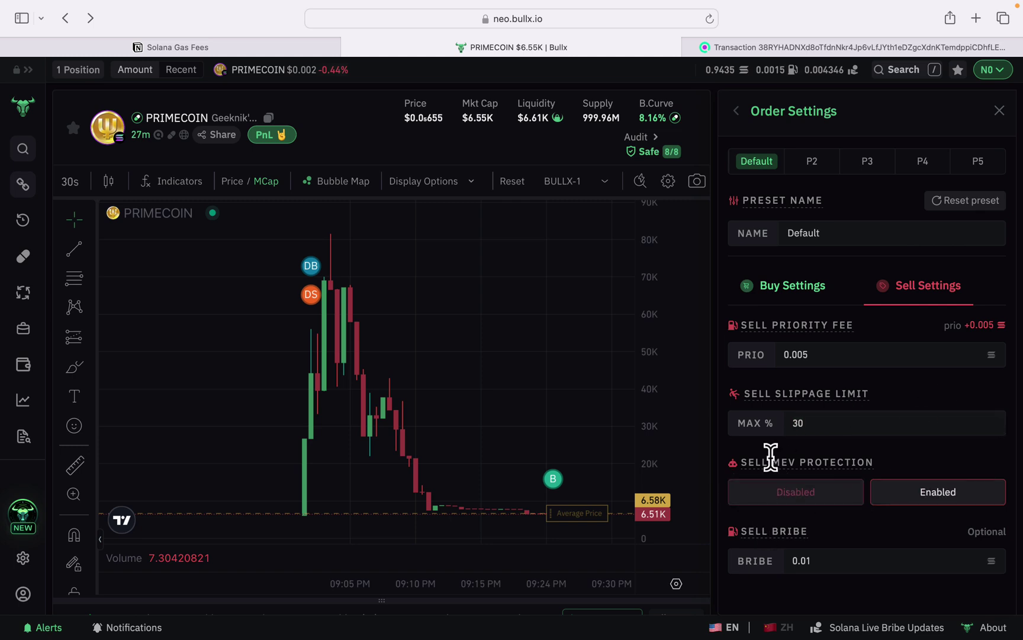
click(795, 502)
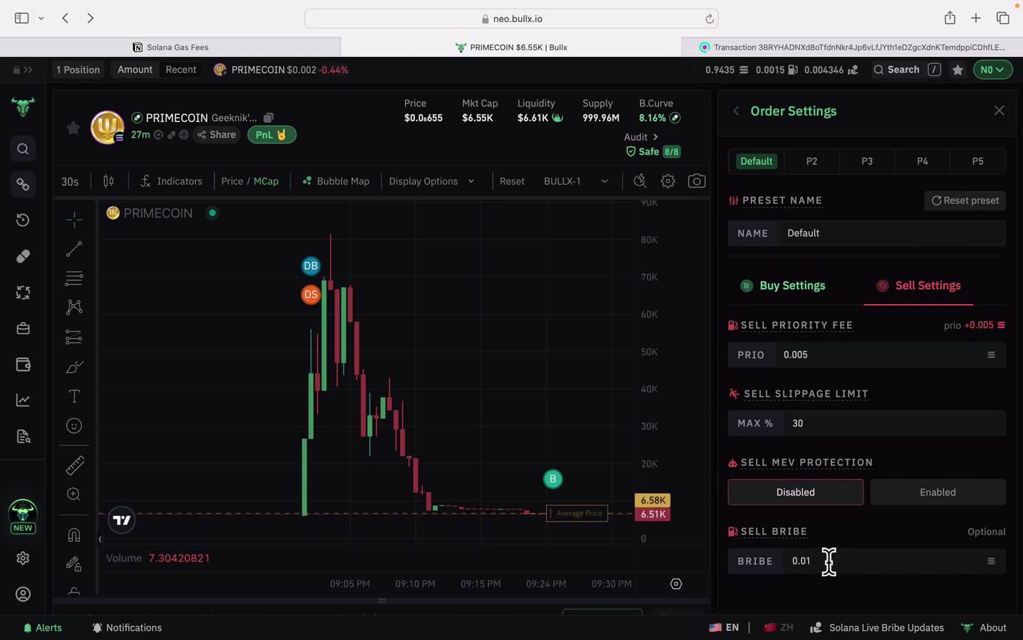
triple_click(829, 462)
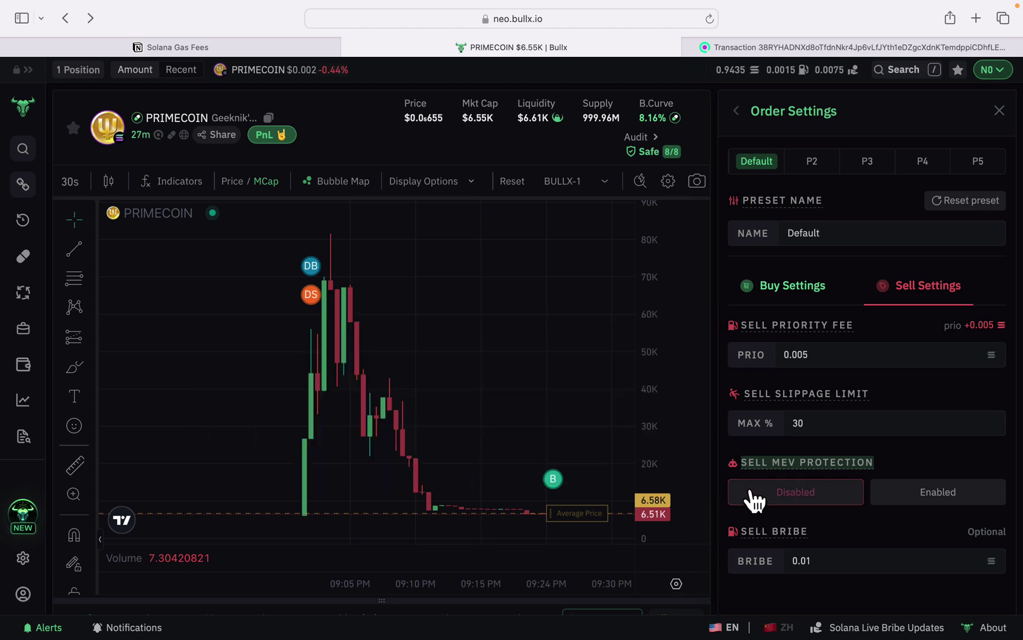
triple_click(807, 462)
click(832, 557)
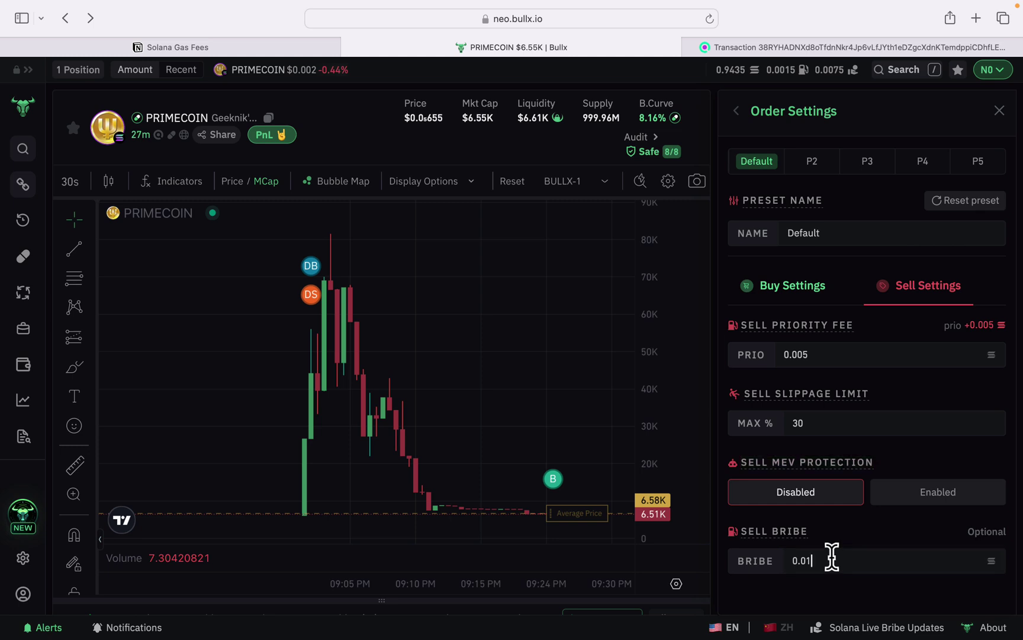
double_click(832, 557)
text(0)
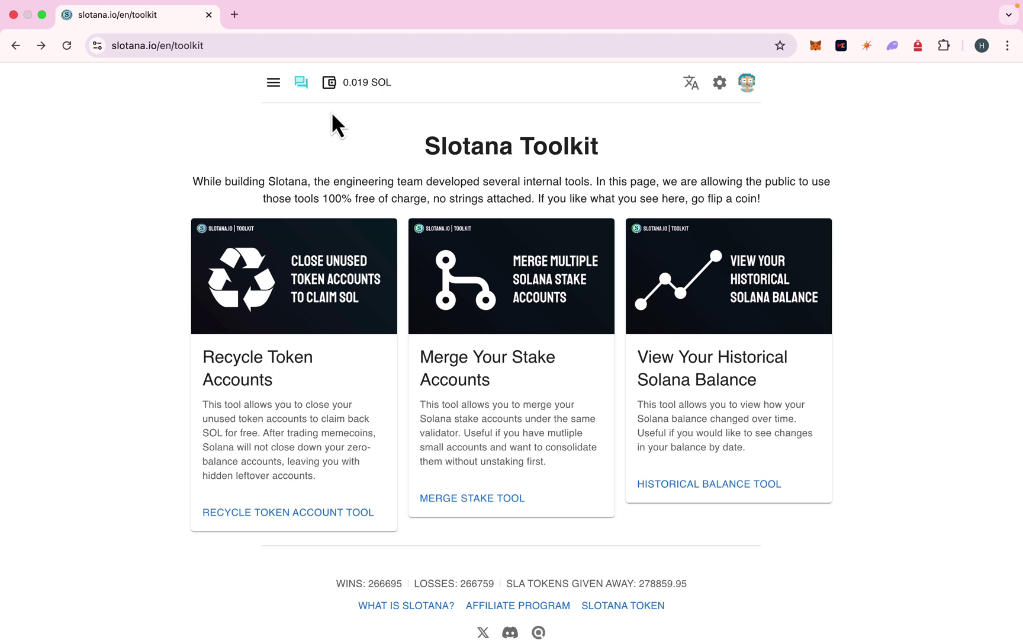
- Open the Recycle Token Accounts tool from the Slotana Toolkit page
drag(415, 148, 627, 149)
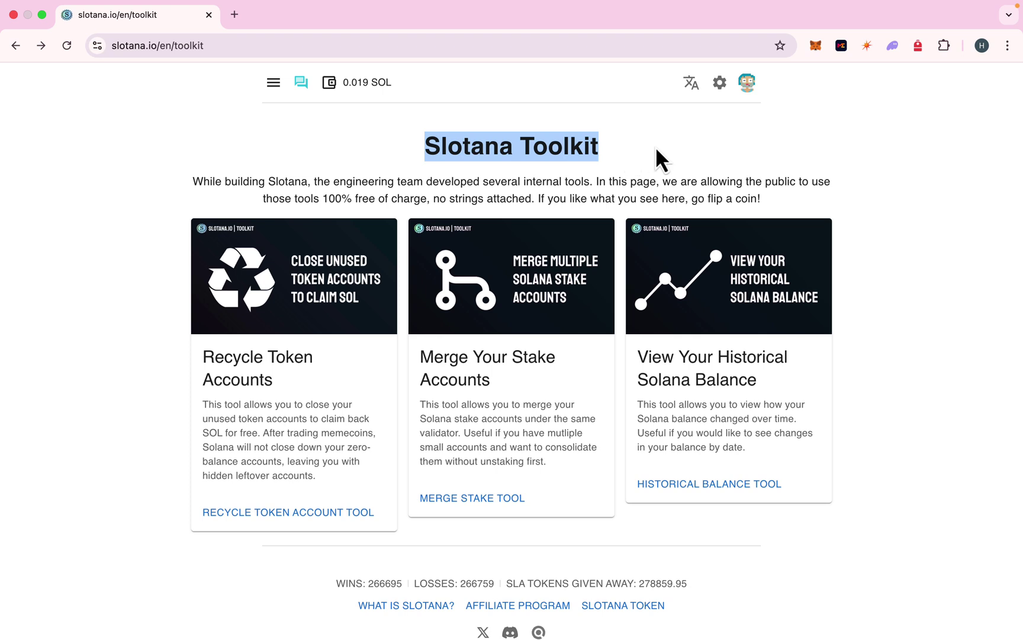
click(650, 154)
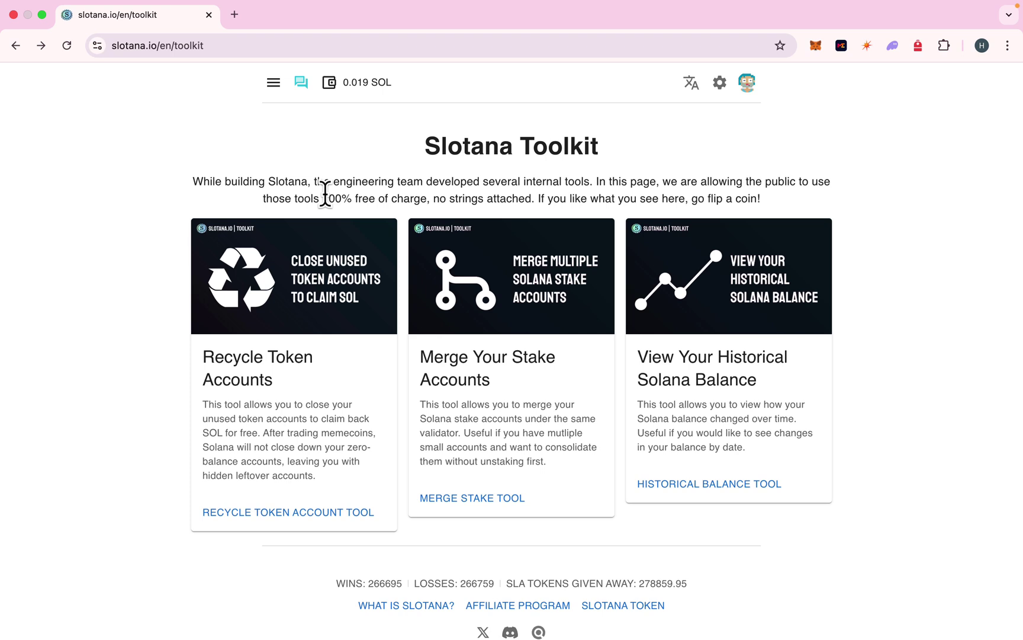
drag(277, 382, 200, 353)
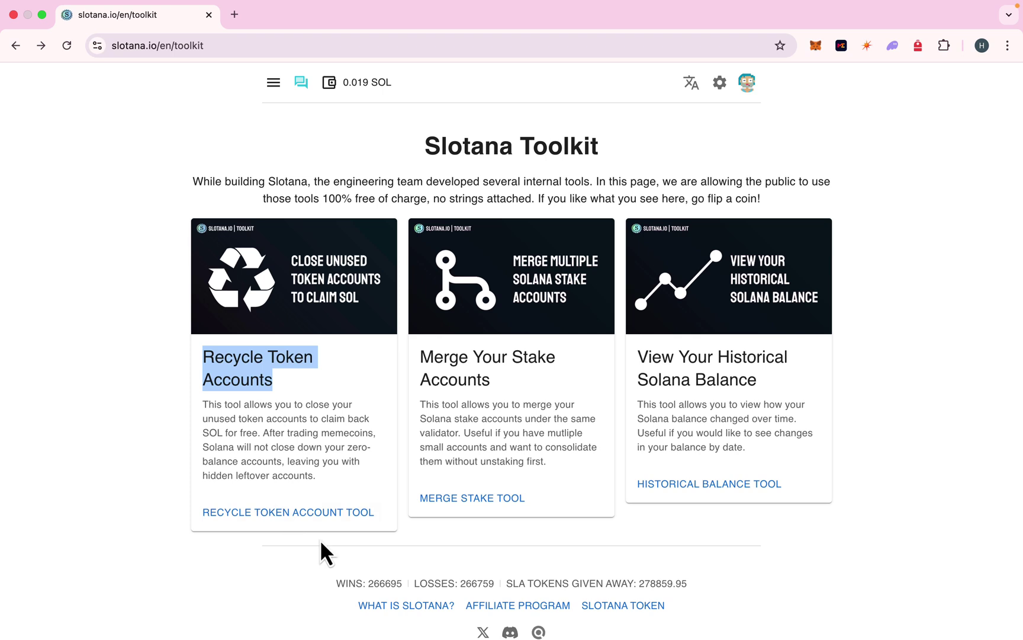
click(268, 513)
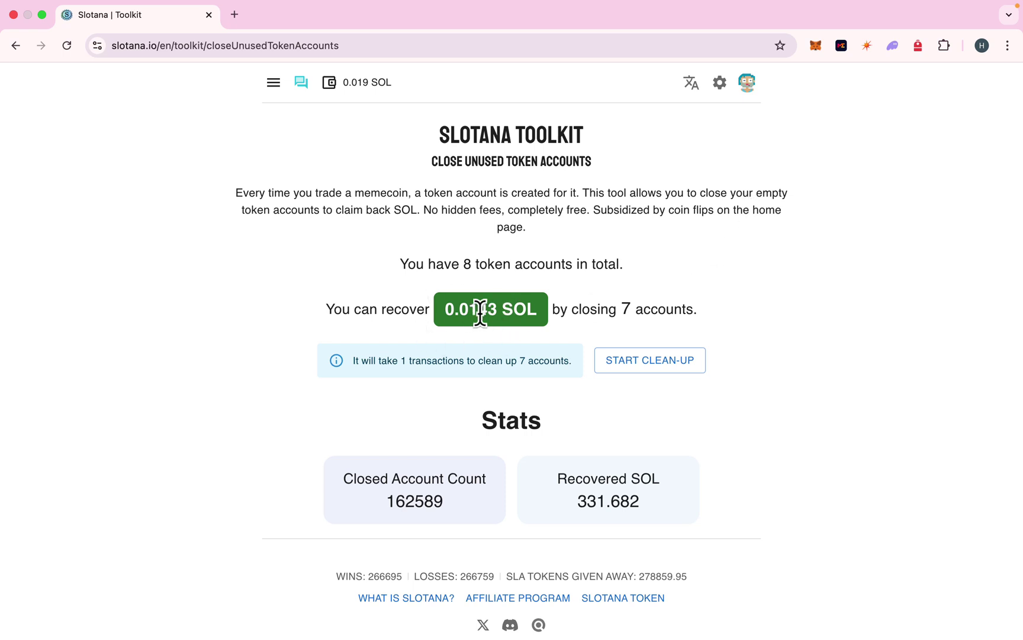
- Start the clean-up of 7 unused token accounts for 0.0143 SOL and approve it in the wallet
double_click(456, 309)
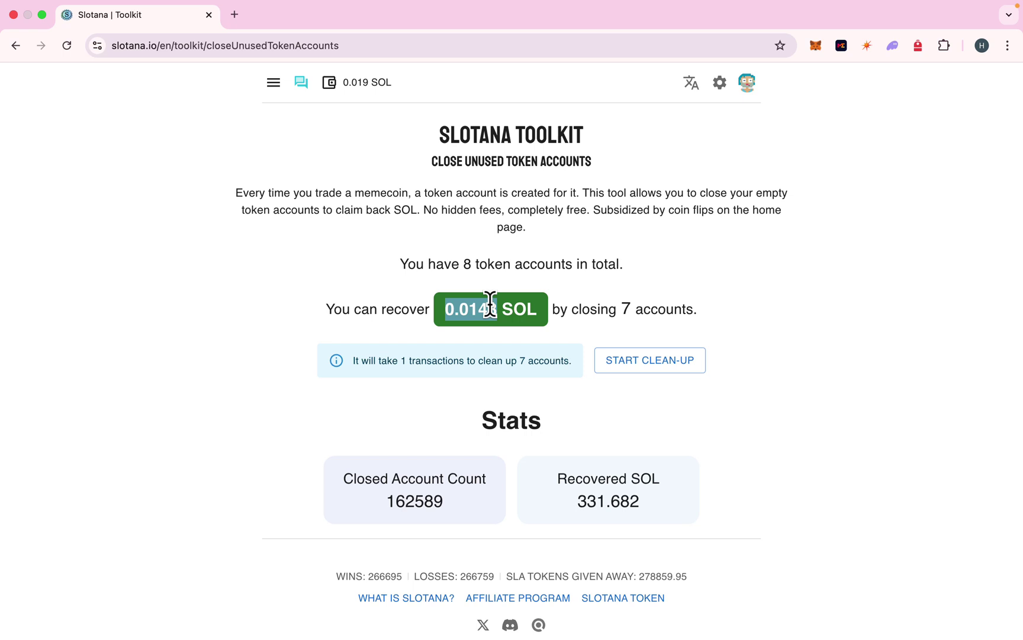
double_click(460, 308)
double_click(472, 129)
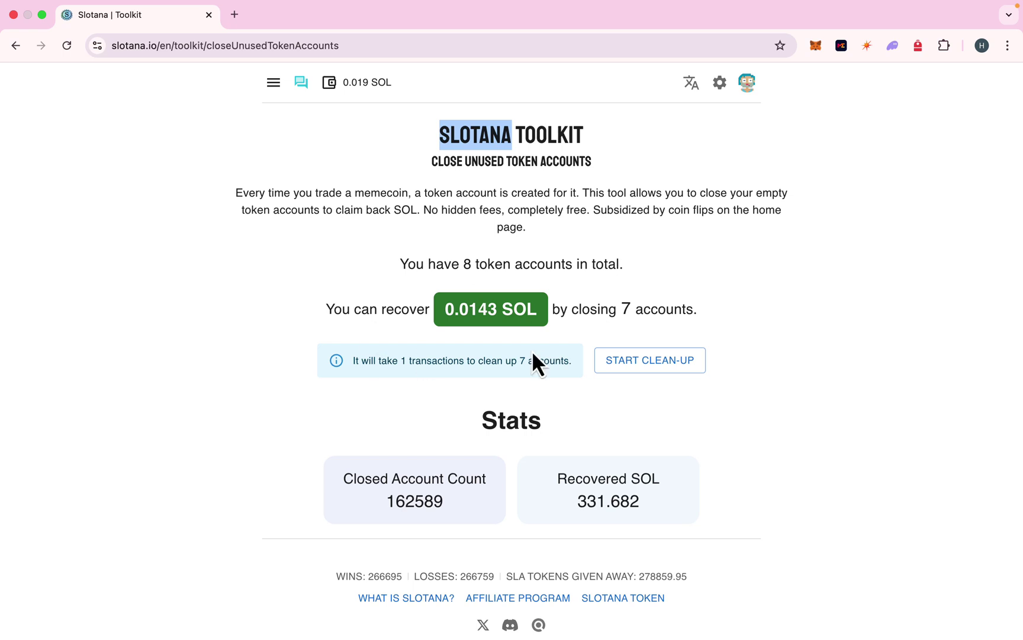
drag(594, 500, 577, 505)
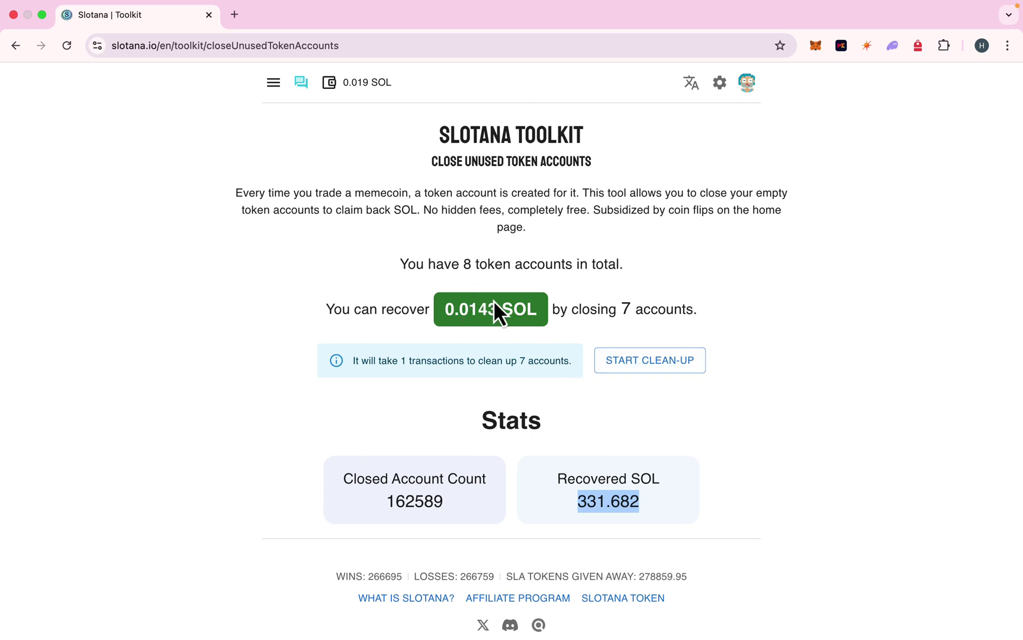
double_click(479, 308)
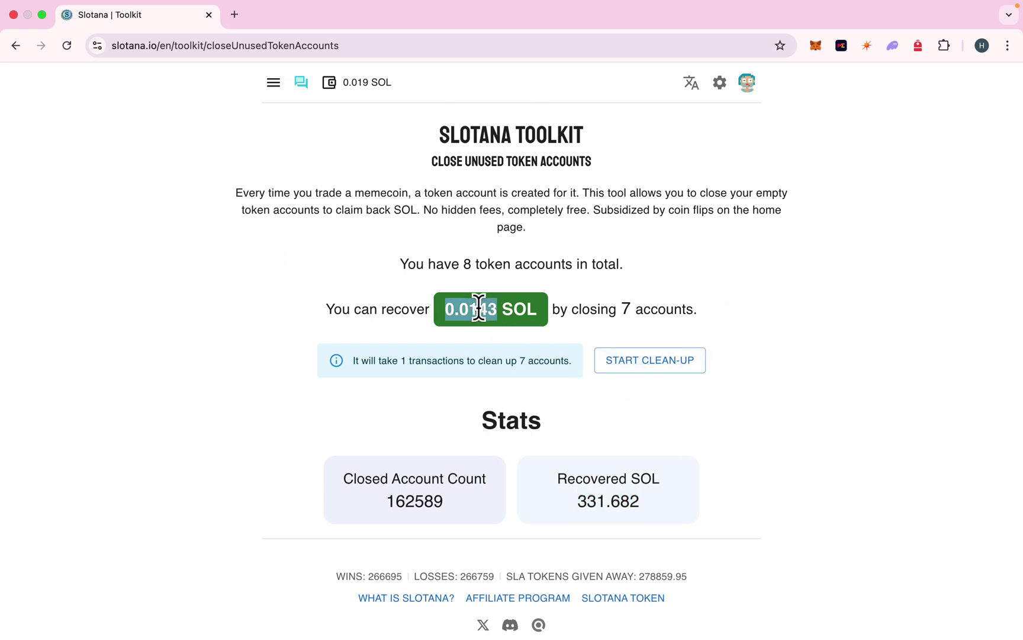
click(657, 359)
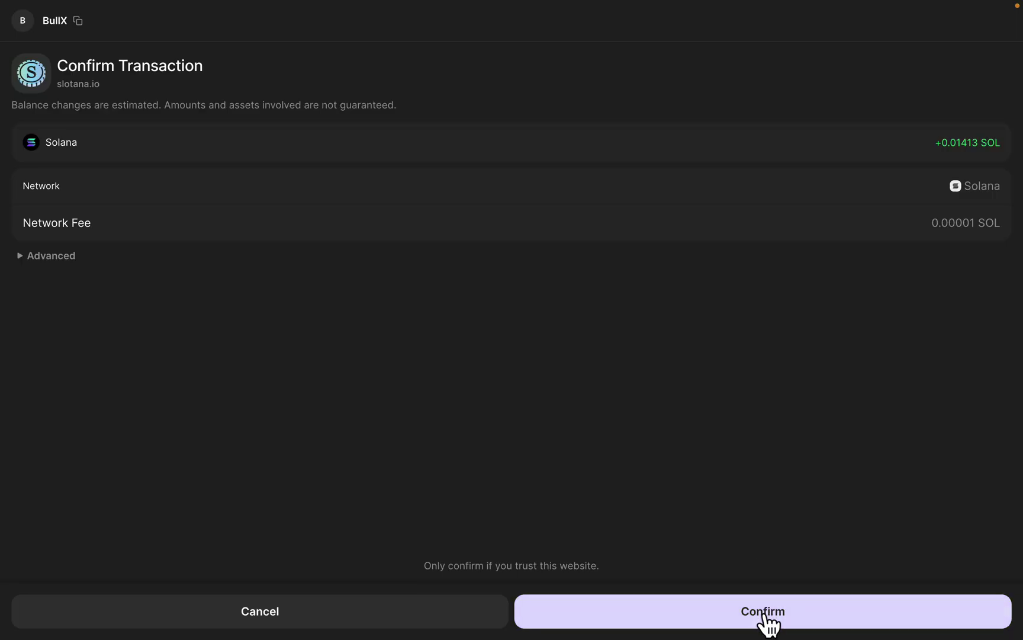
click(764, 613)
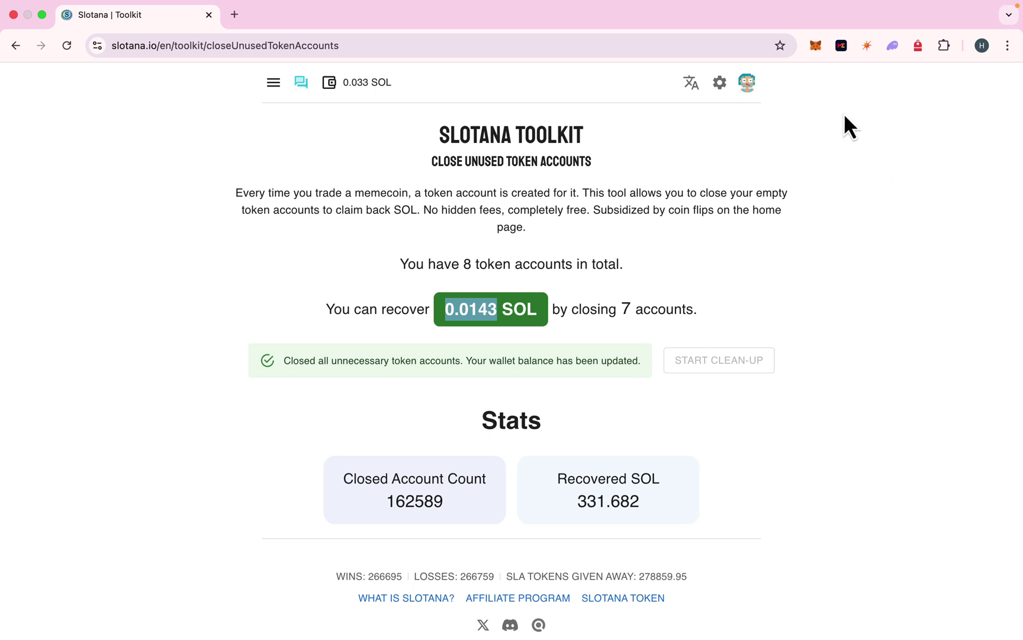
click(890, 47)
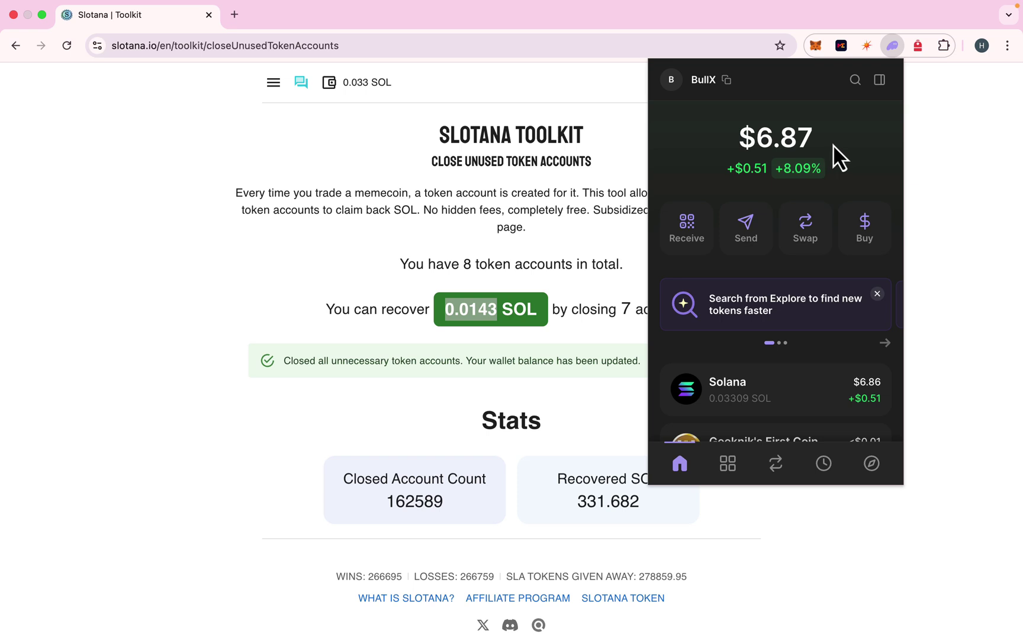
key(Escape)
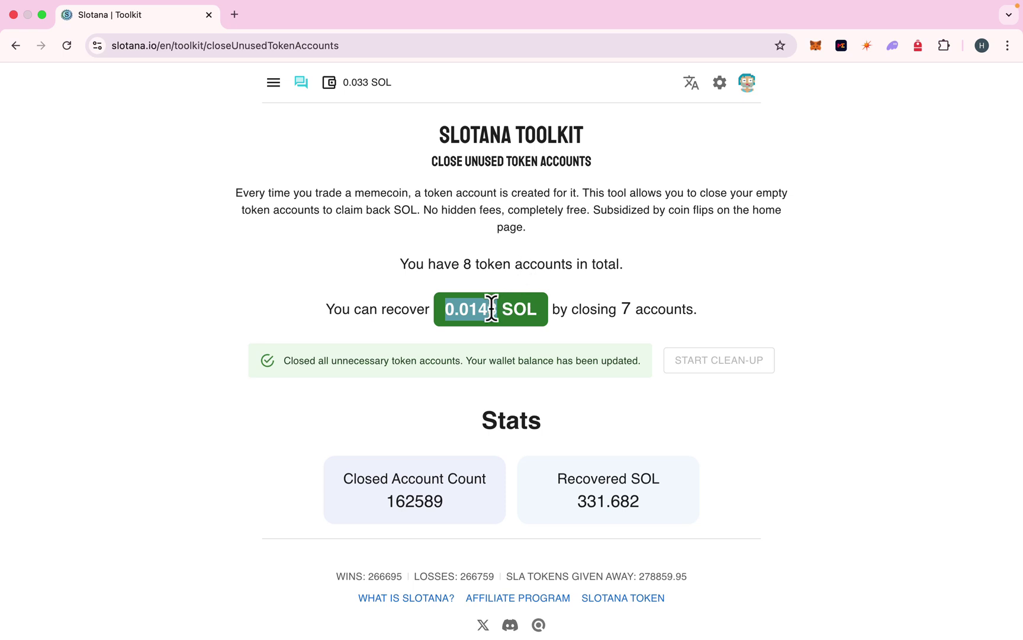
triple_click(514, 309)
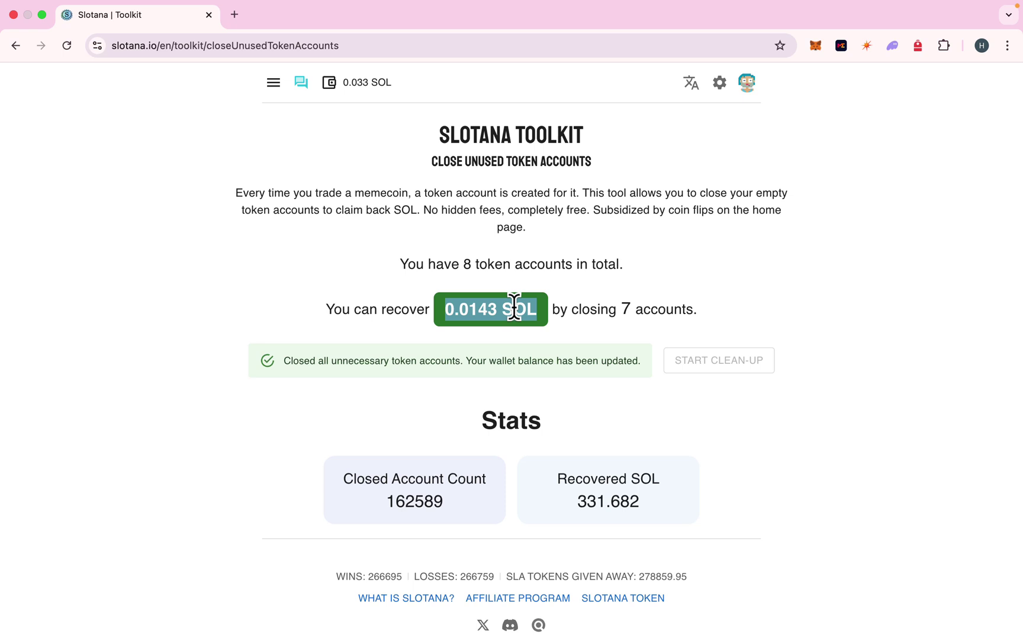